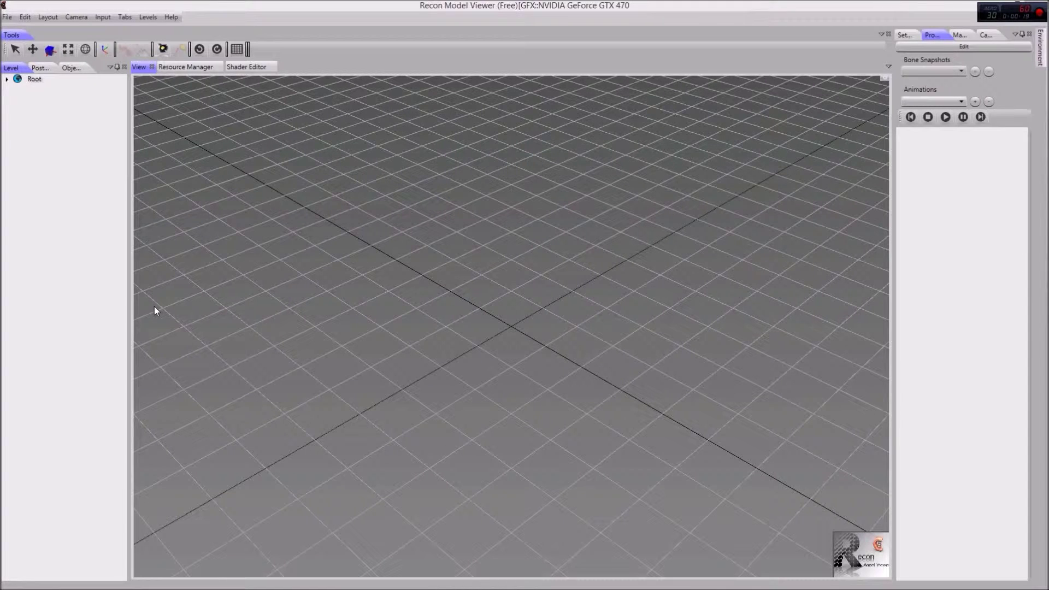
Expand the Content tree in the Resource Manager and try to export the workspace as a demo
left_click(179, 67)
double_click(158, 100)
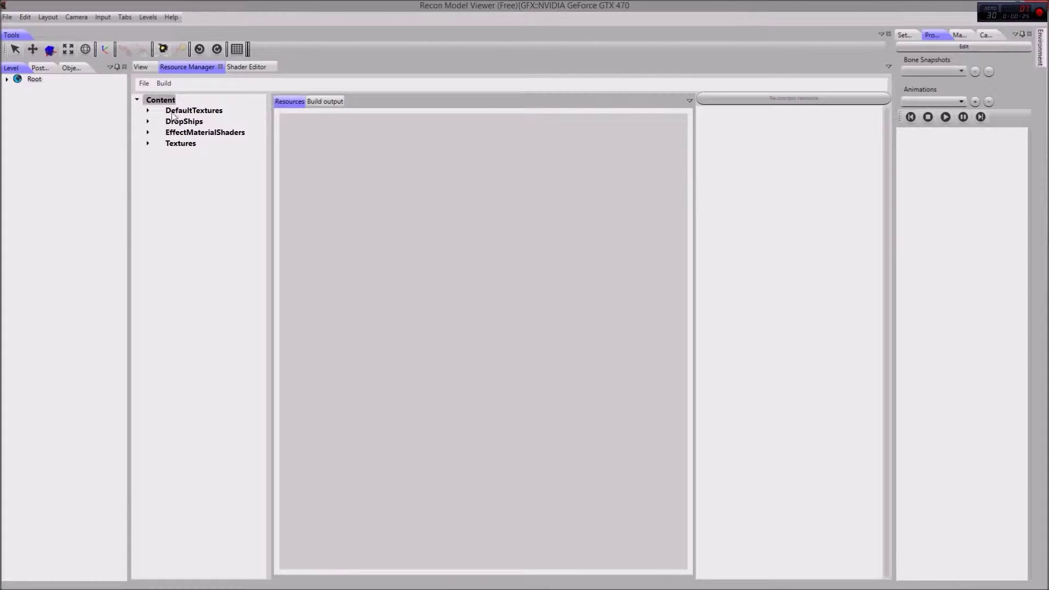
left_click(169, 85)
left_click(186, 109)
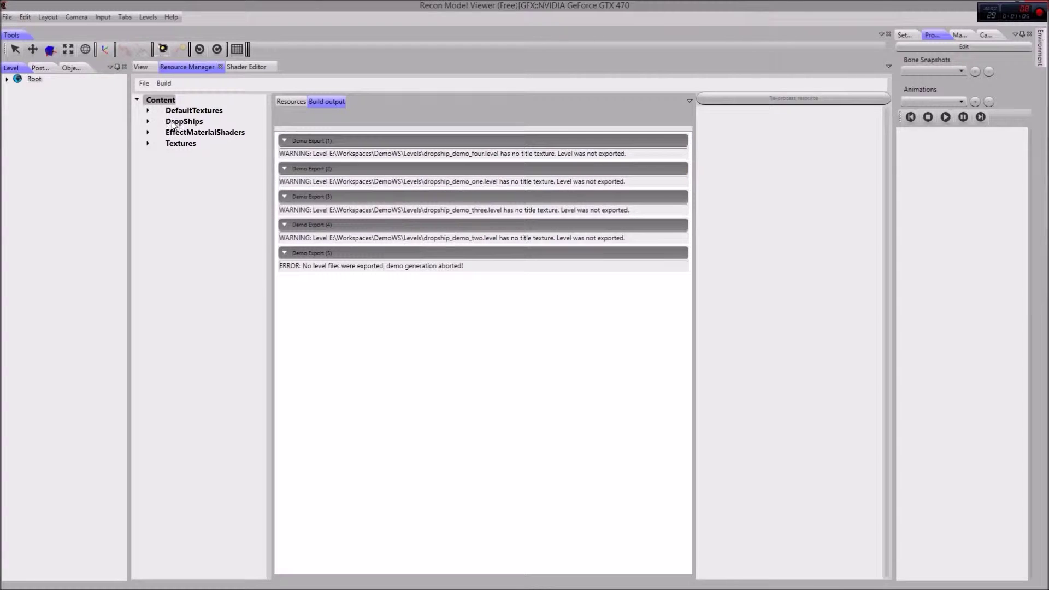
Create a new folder named Levels under Content in the resource tree
right_click(163, 103)
left_click(189, 108)
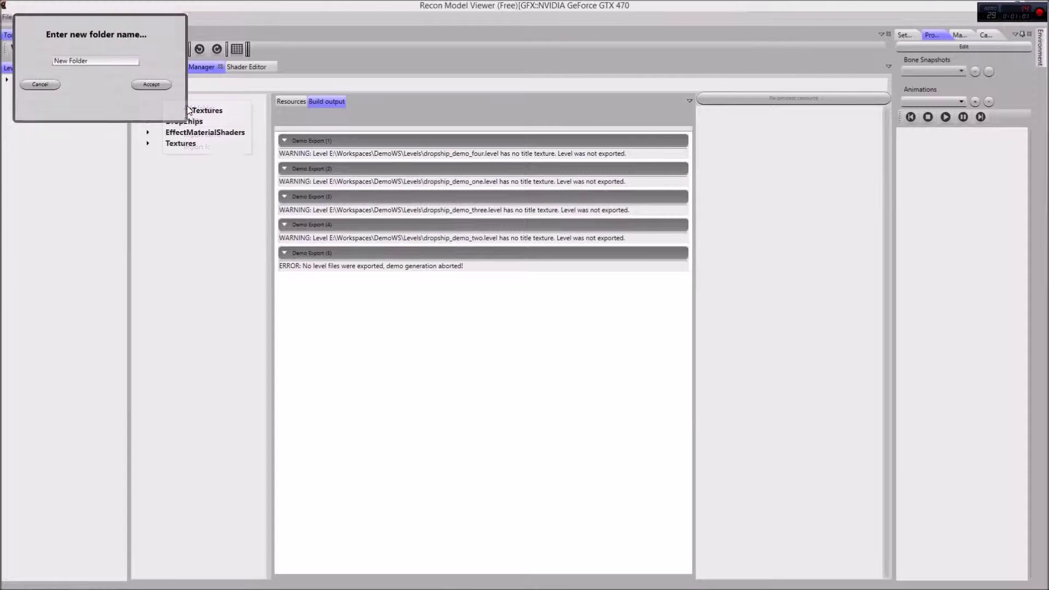
triple_click(98, 62)
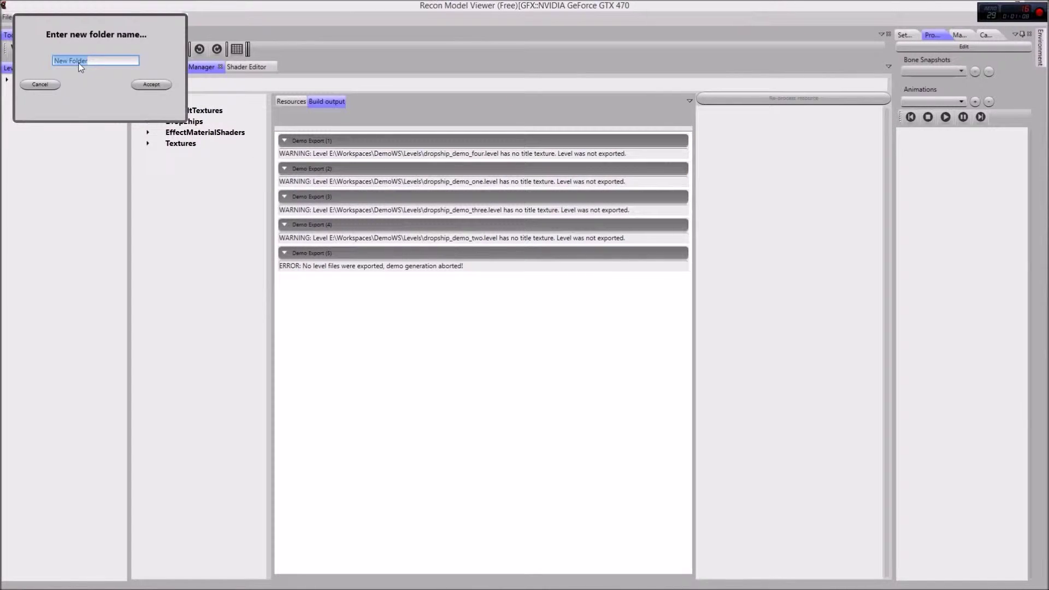
type("Levels")
key("Return")
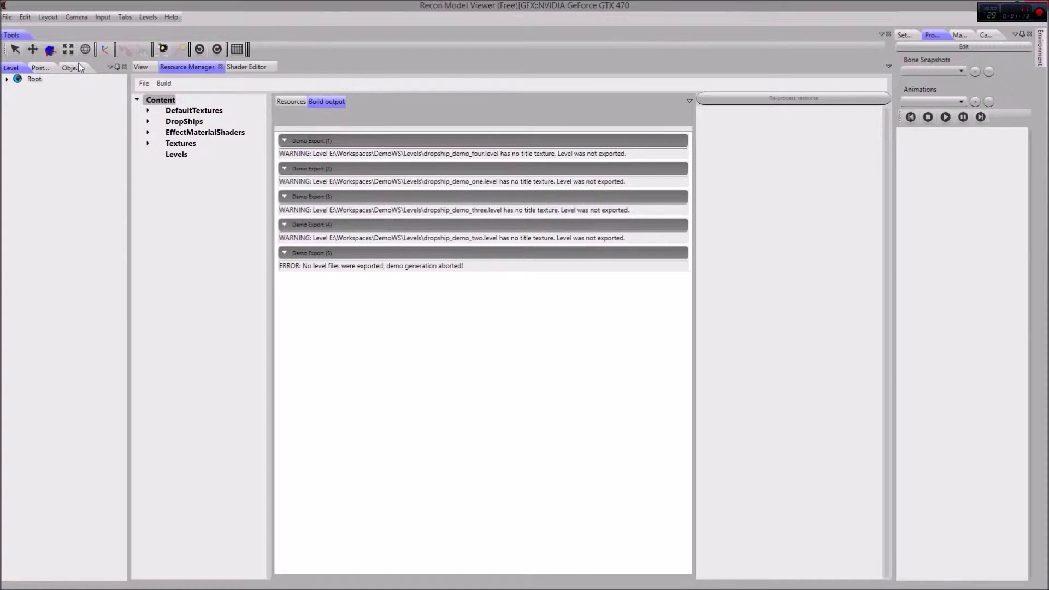
Import the four dropship_demo PNG images (one, two, three and four) into the Levels folder and show them as resource thumbnails
left_click(182, 159)
right_click(180, 156)
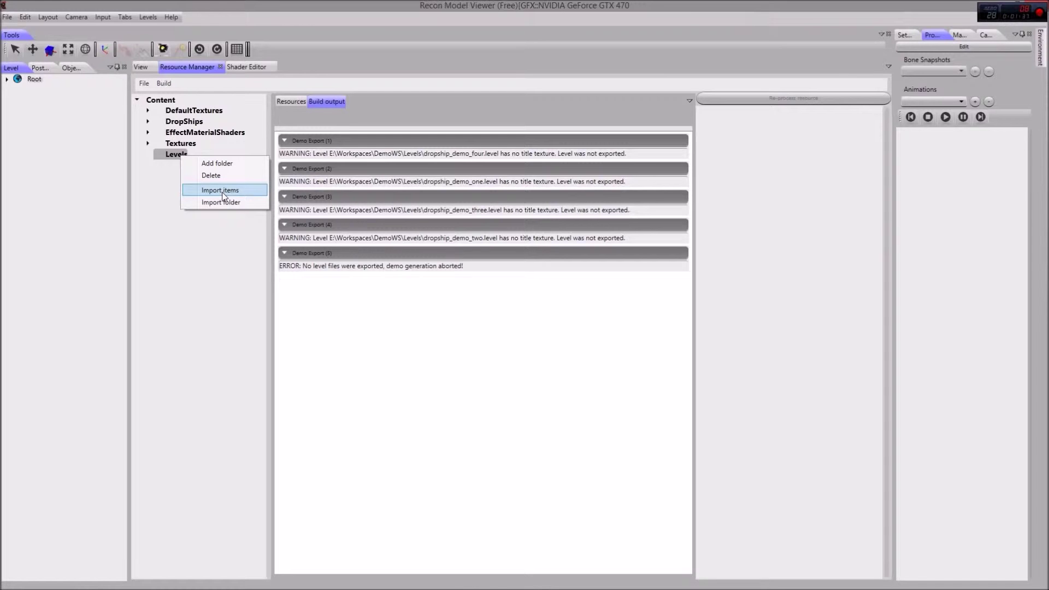
left_click(221, 190)
left_click(167, 147)
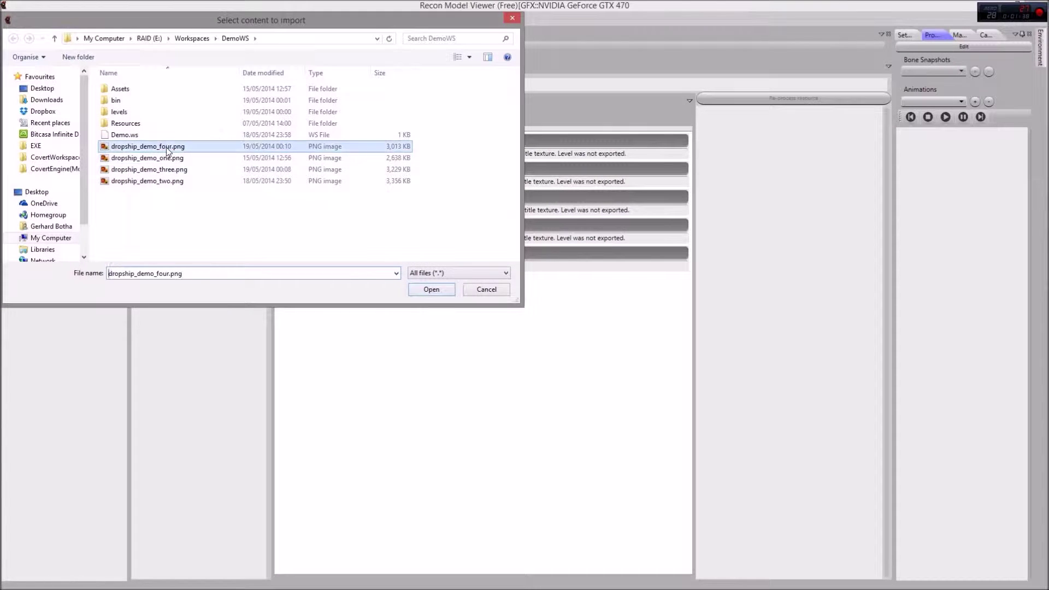
left_click(167, 180, "shift")
left_click(432, 289)
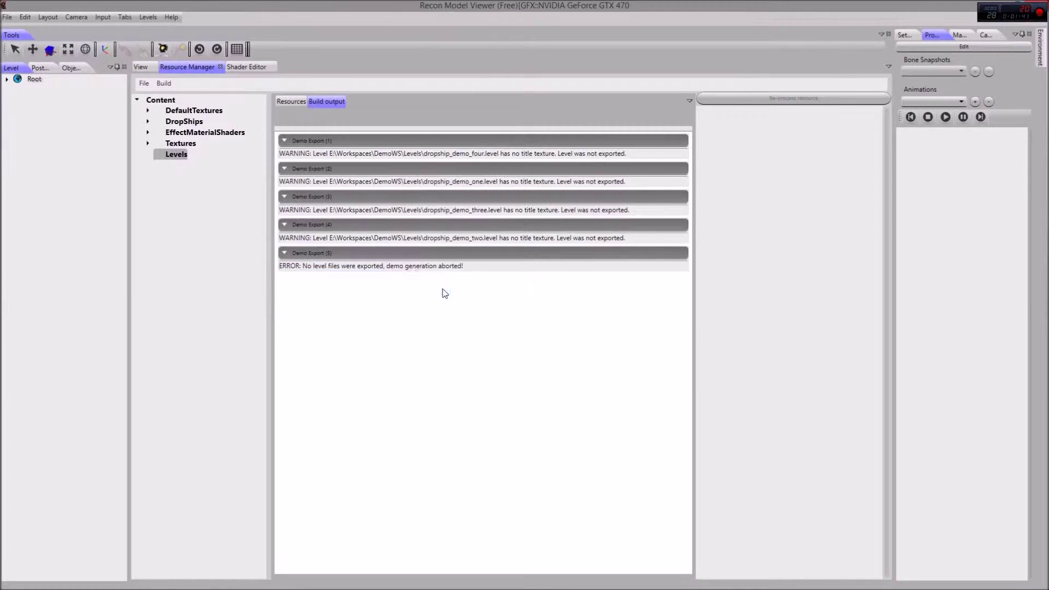
left_click(148, 156)
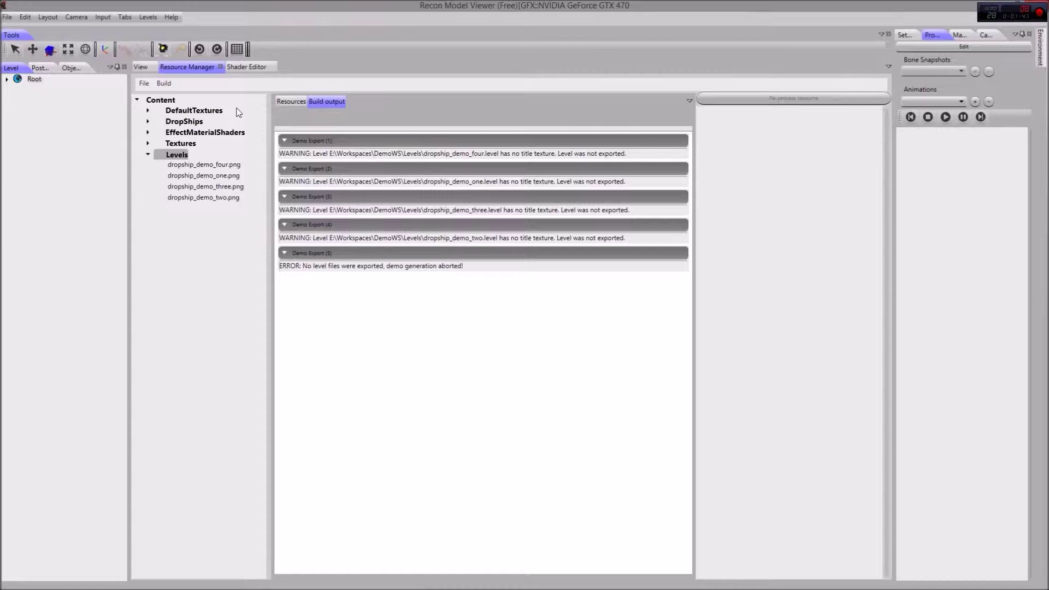
left_click(285, 102)
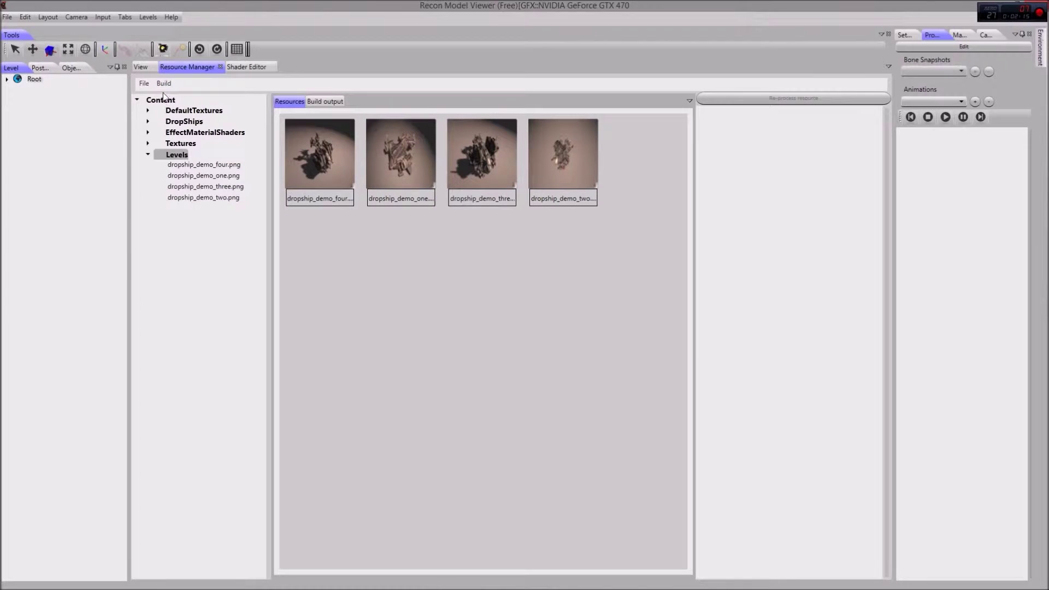
Return to the 3D view and load dropship_demo_one.level from the workspace's levels folder
left_click(141, 67)
left_click(180, 67)
left_click(142, 66)
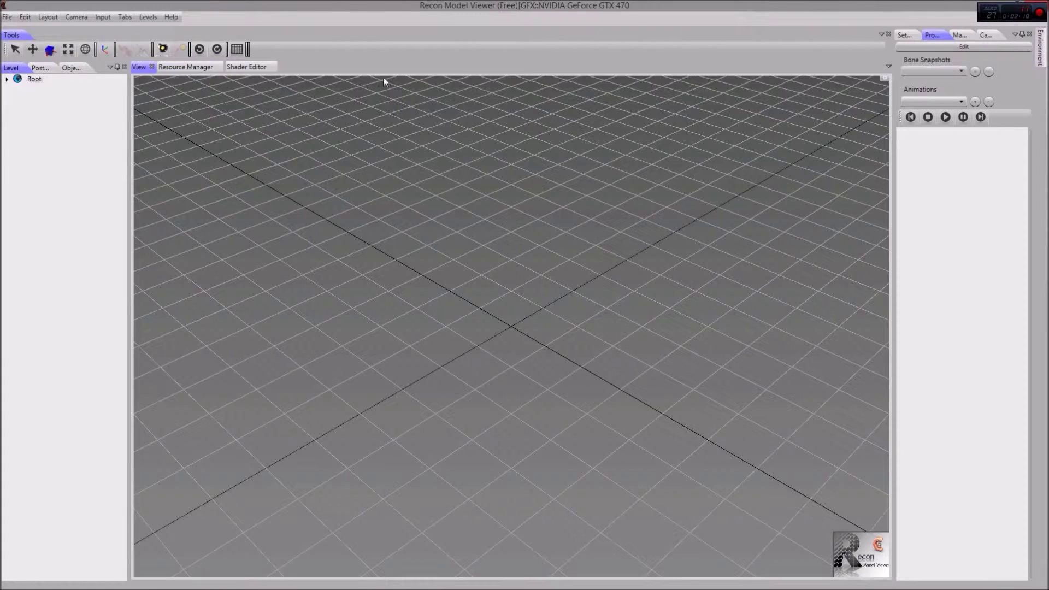
left_click(7, 18)
mouse_move(45, 71)
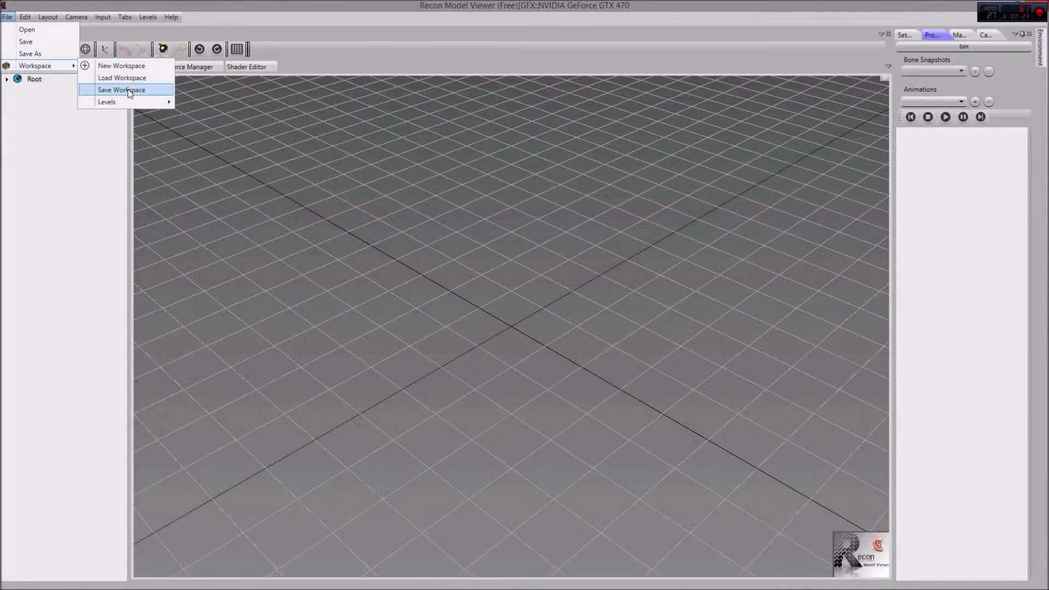
mouse_move(124, 100)
left_click(205, 114)
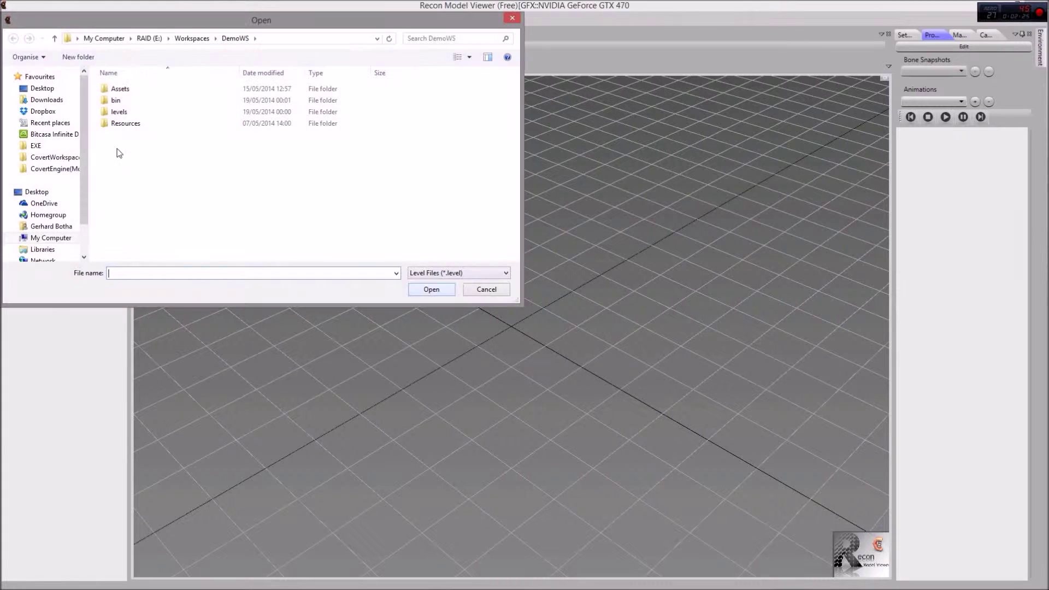
double_click(115, 112)
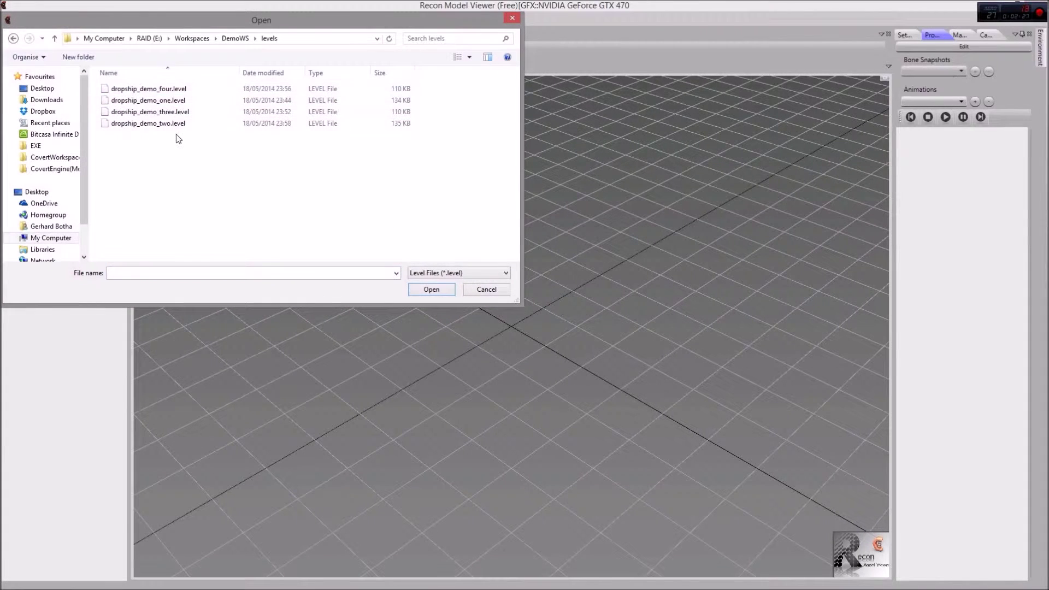
double_click(176, 104)
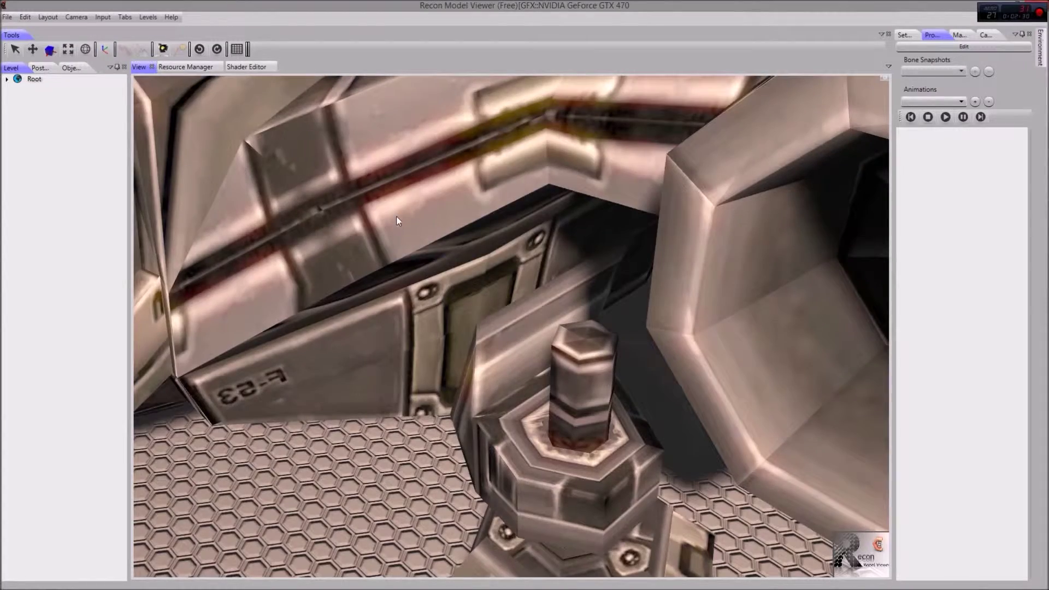
Frame the whole dropship in the 3D view and select the SpaceShip model
right_click(396, 216)
left_click(389, 205)
scroll(388, 202, "down", 10)
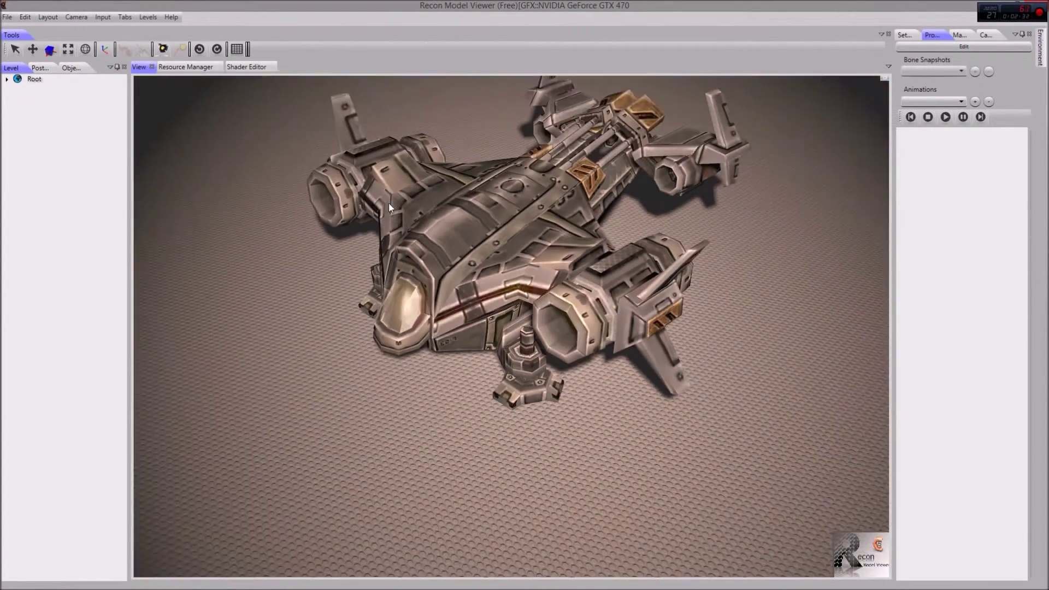
left_click(556, 225)
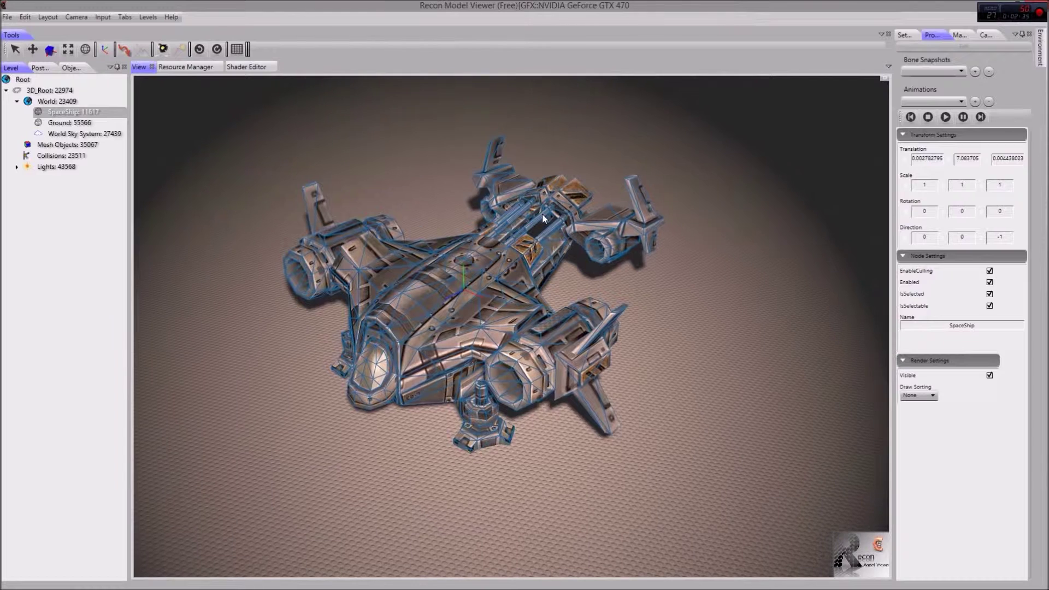
right_click(477, 263)
mouse_move(550, 308)
left_click(625, 318)
Record eight camera keyframes, #0 to #7, while orbiting the camera around the spaceship
left_click(988, 34)
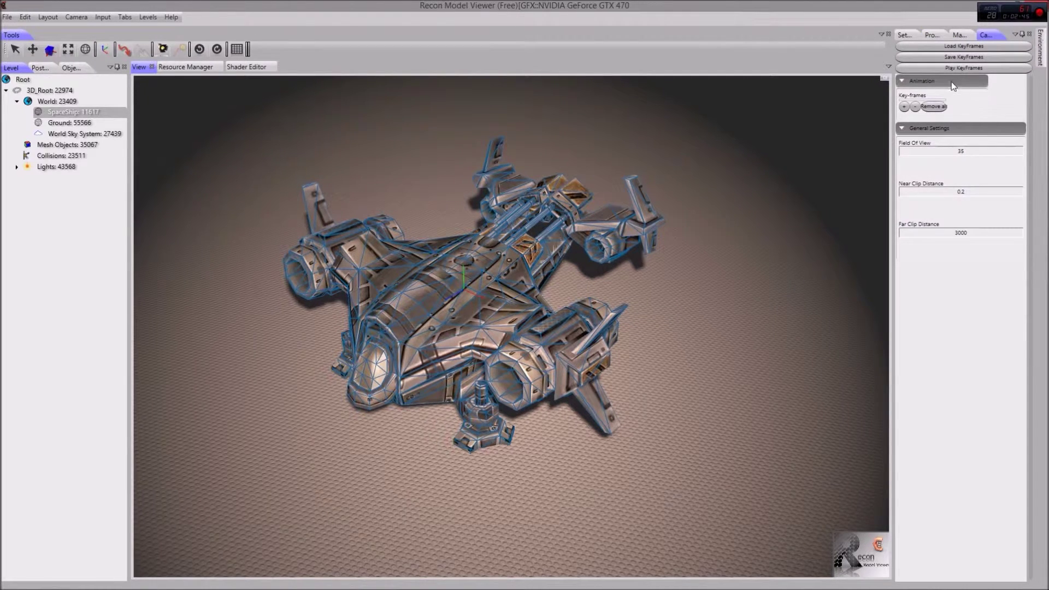
left_click(904, 107)
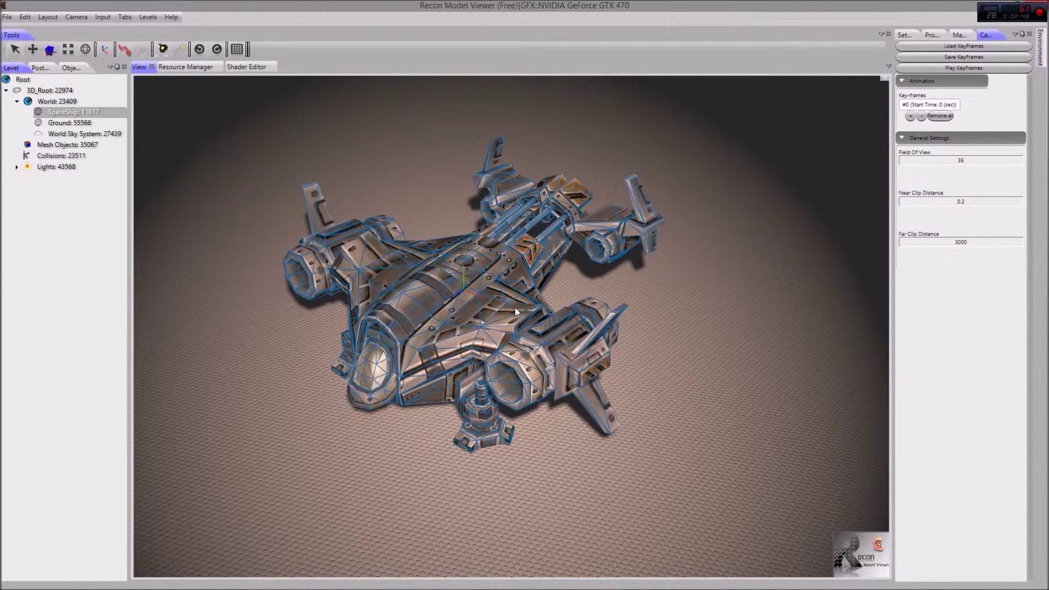
left_click_drag(532, 263, 447, 251)
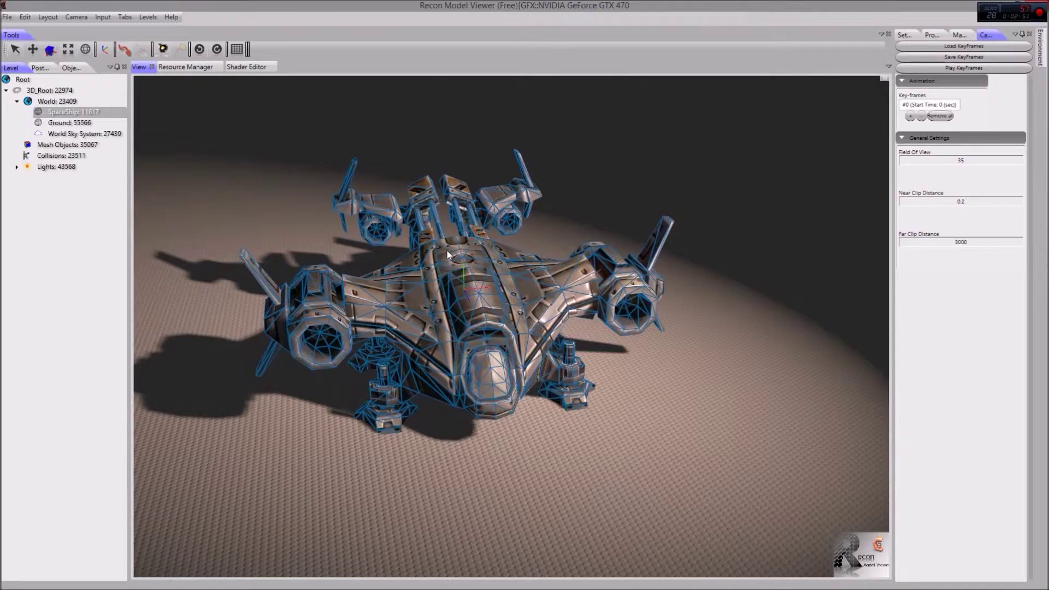
key("k")
left_click_drag(569, 262, 503, 256)
key("k")
left_click_drag(641, 246, 597, 239)
key("k")
key("k")
left_click_drag(742, 244, 656, 249)
key("k")
key("k")
key("k")
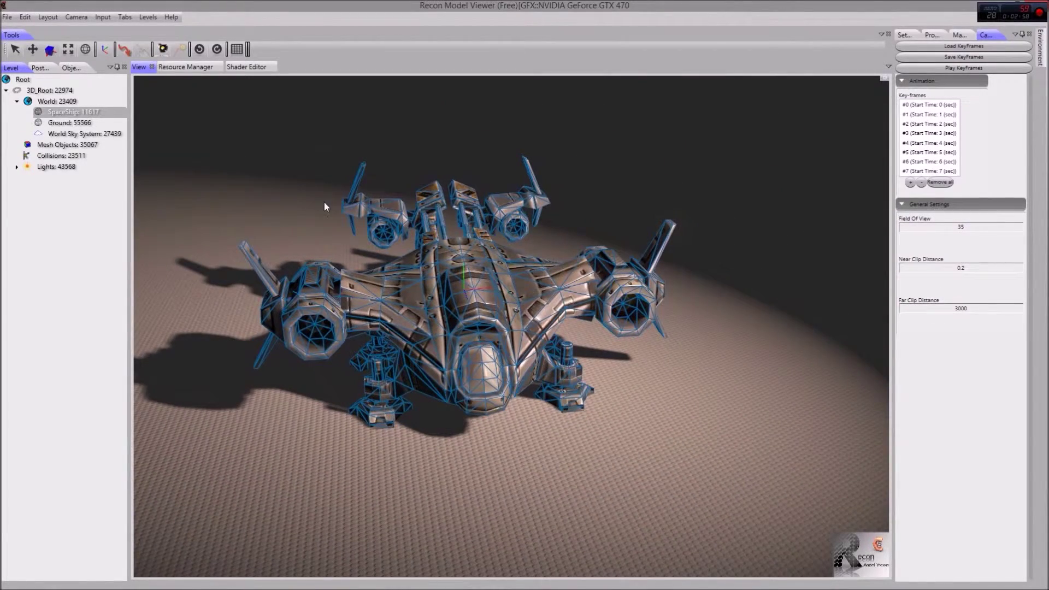
Save the camera keyframes as dropship_demo_one.cam in the levels folder, with the file type set to All Files
left_click(966, 57)
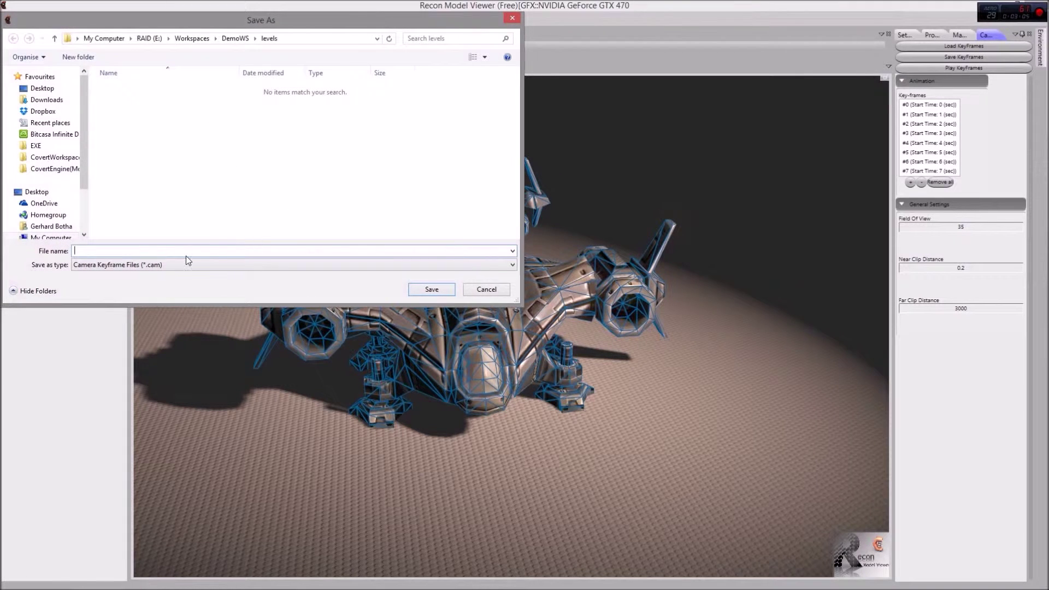
left_click(442, 267)
left_click(290, 284)
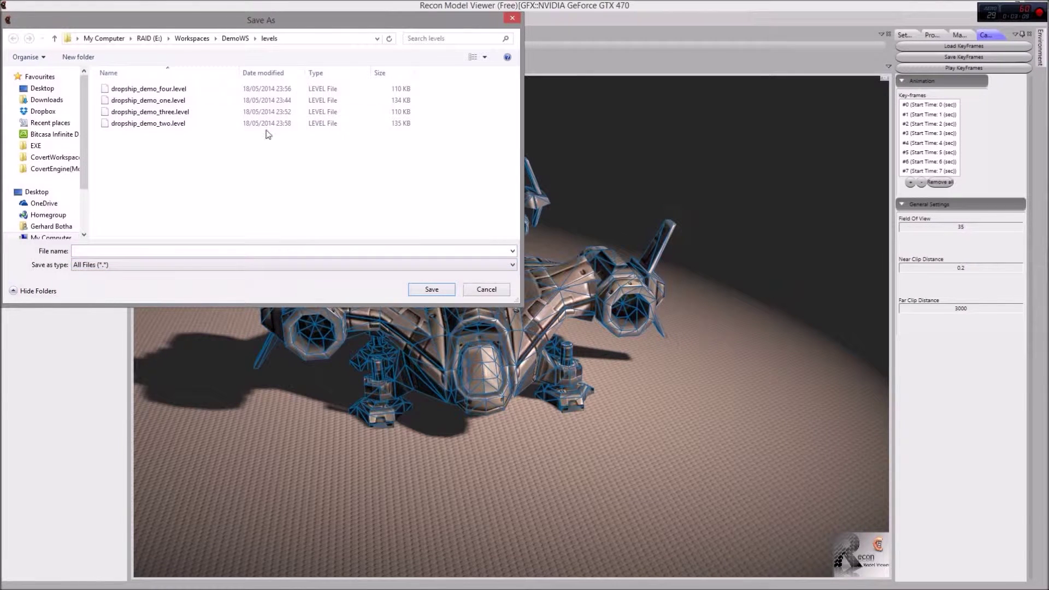
left_click(145, 100)
left_click(133, 251)
left_click(133, 250)
left_click_drag(133, 251, 394, 250)
type(".cam")
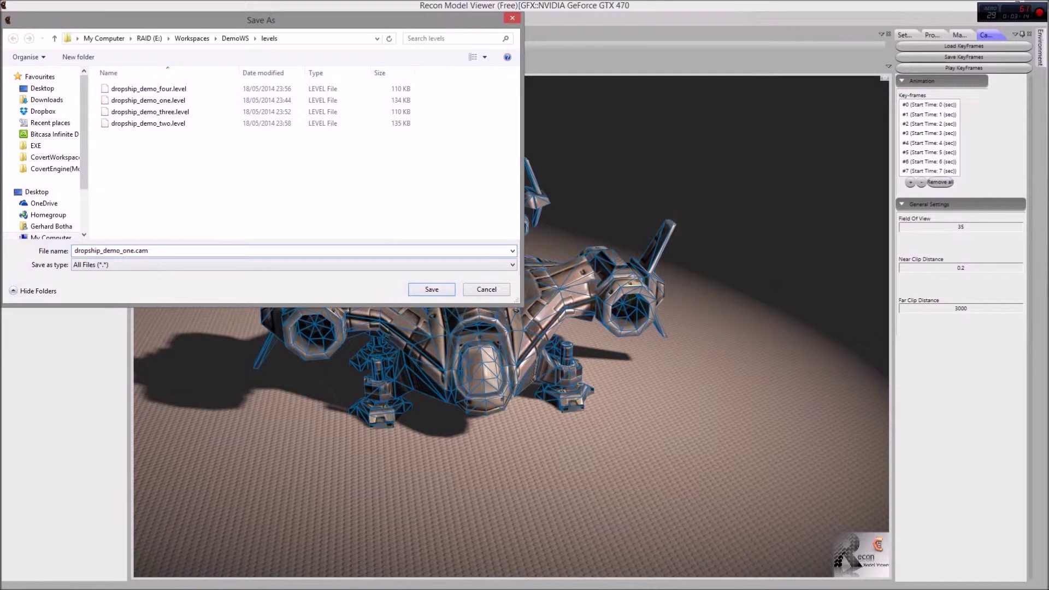
left_click(432, 289)
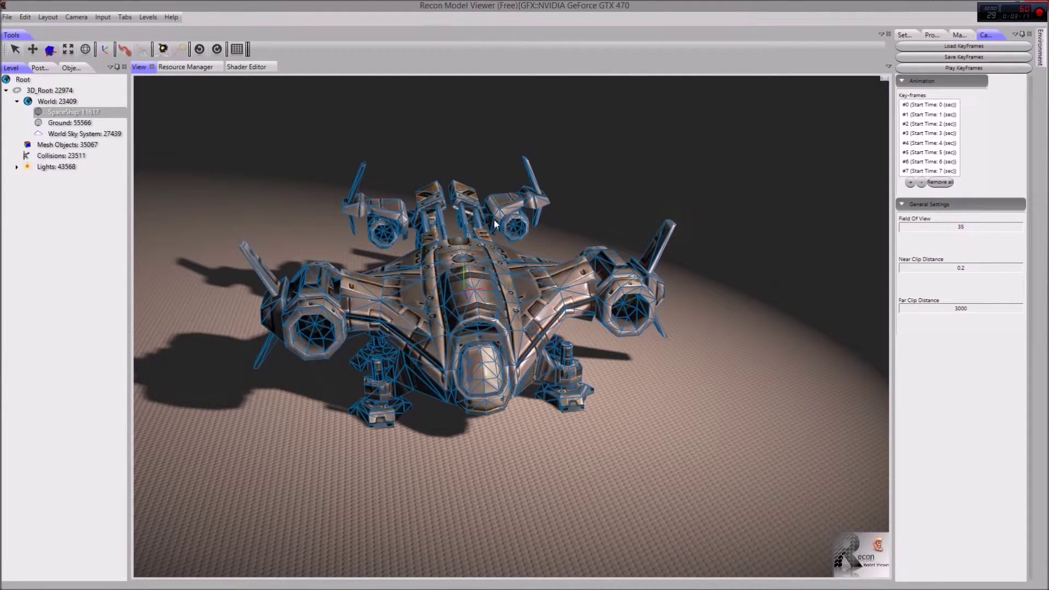
Load dropship_demo_two.level from the workspace's levels folder
left_click(7, 17)
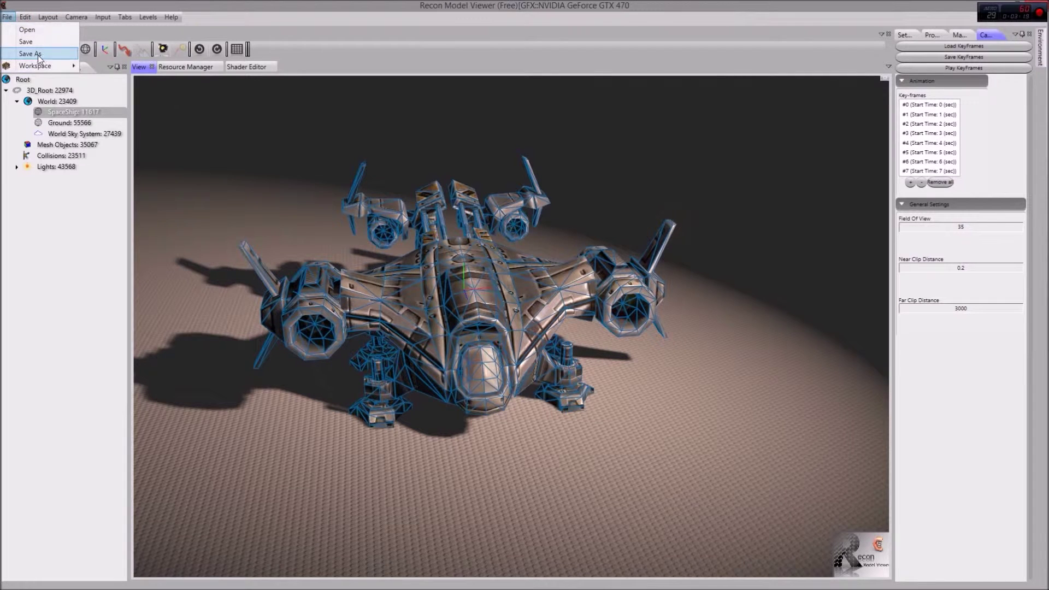
mouse_move(45, 66)
mouse_move(134, 100)
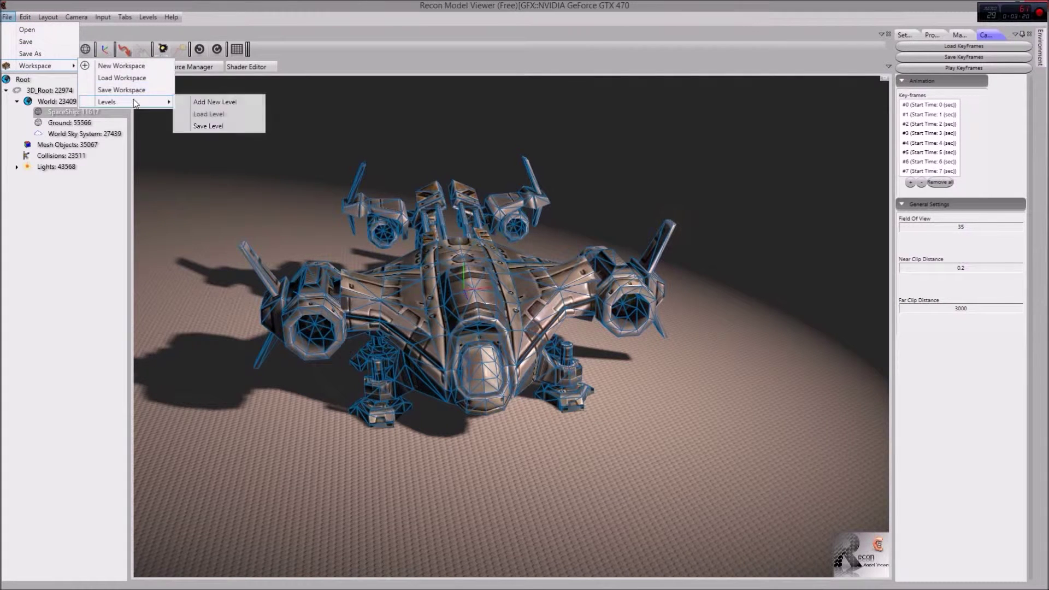
left_click(216, 110)
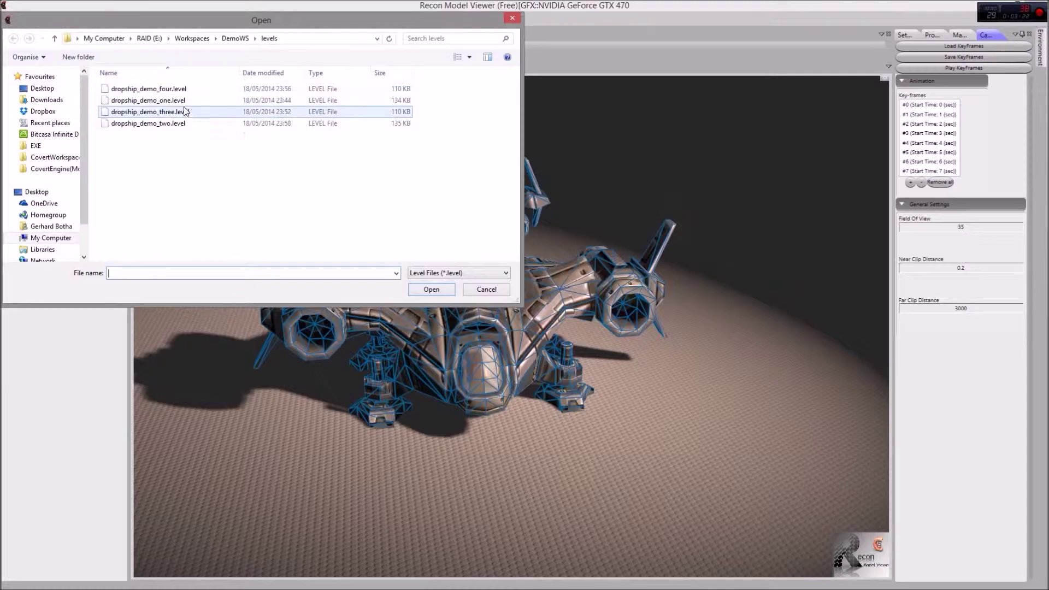
double_click(164, 123)
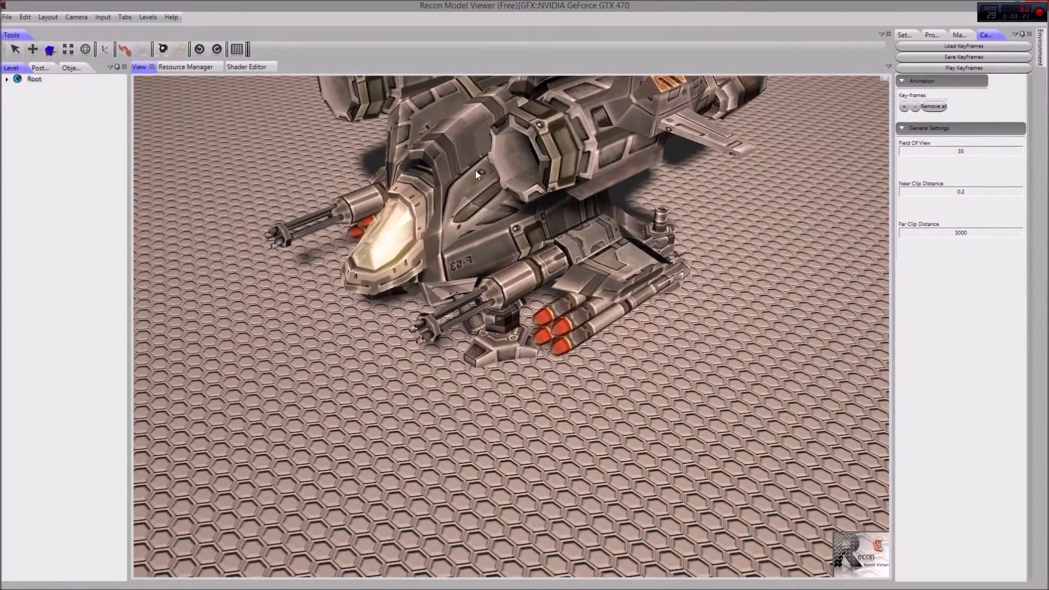
Select the armed dropship and record a series of camera keyframes while orbiting to its front and moving in on the cockpit
left_click(475, 170)
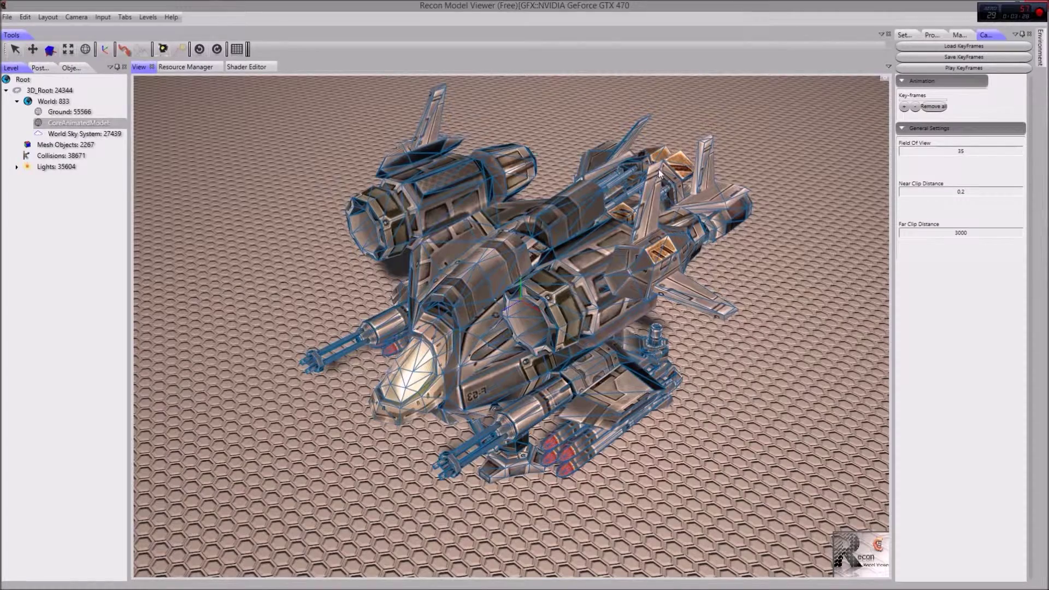
middle_click_drag(595, 191, 690, 197)
key("k")
middle_click_drag(624, 212, 770, 236)
key("k")
key("k")
middle_click_drag(650, 236, 701, 242)
key("k")
middle_click_drag(607, 225, 729, 244)
key("k")
key("k")
key("k")
middle_click_drag(667, 218, 734, 236)
key("k")
middle_click_drag(607, 232, 707, 234)
key("k")
scroll(630, 318, "up", 3)
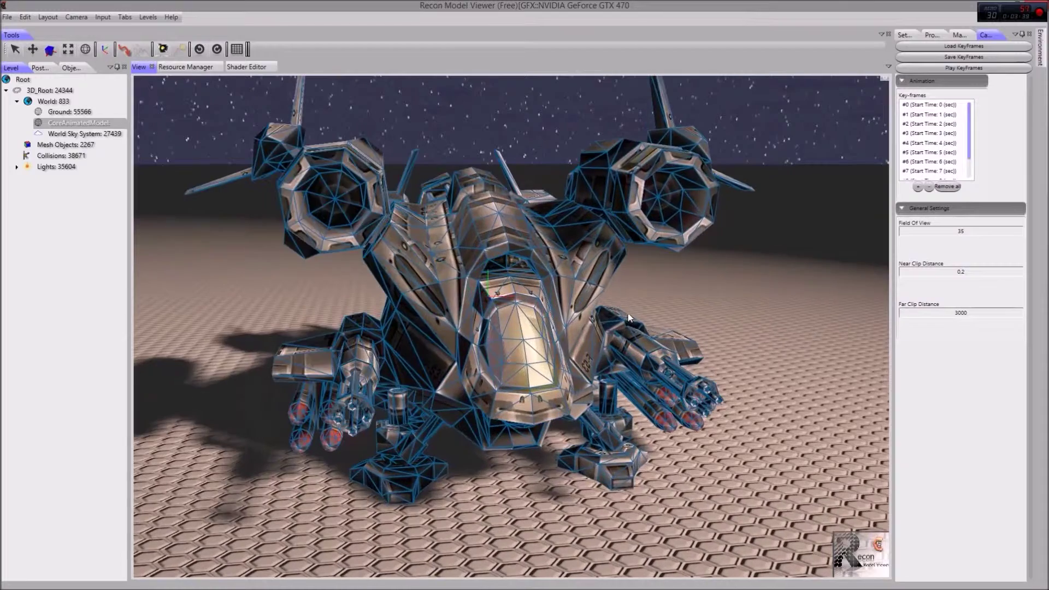
scroll(520, 331, "up", 3)
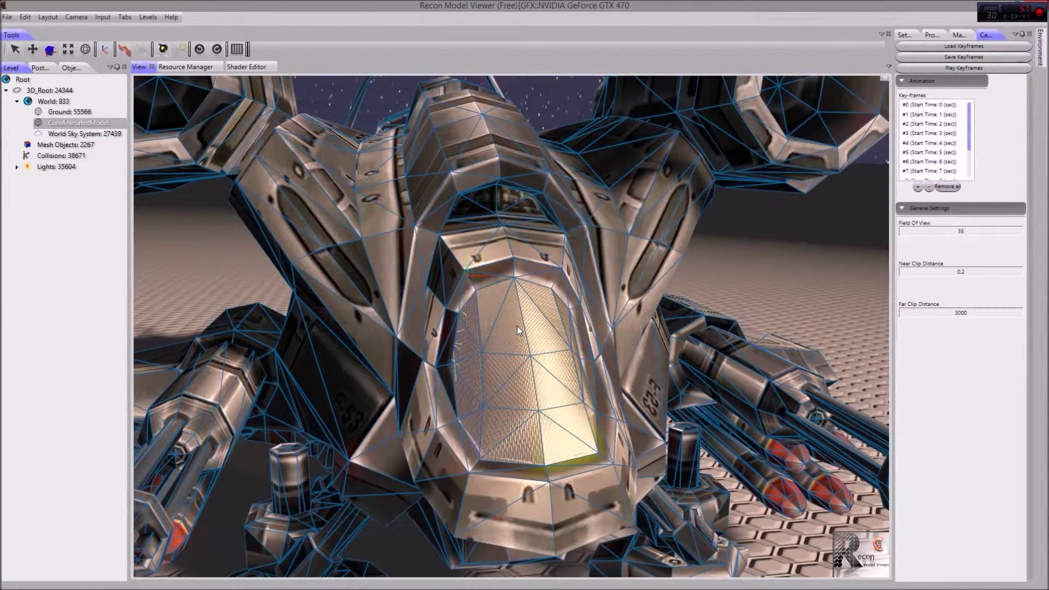
Save the camera keyframes as dropship_demo_two.cam in the workspace's levels folder
left_click(919, 58)
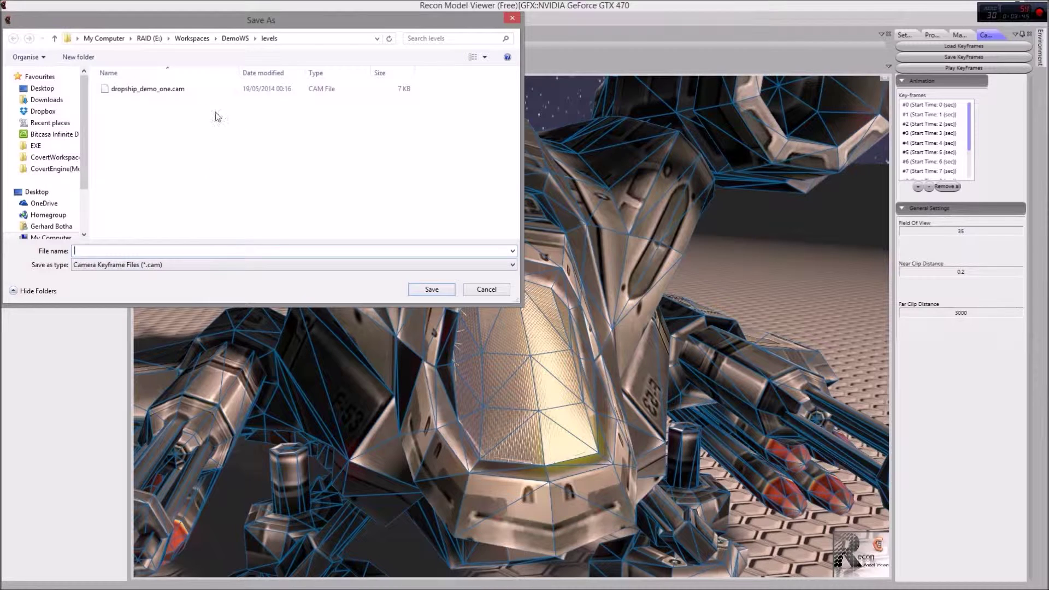
left_click(162, 87)
left_click(136, 251)
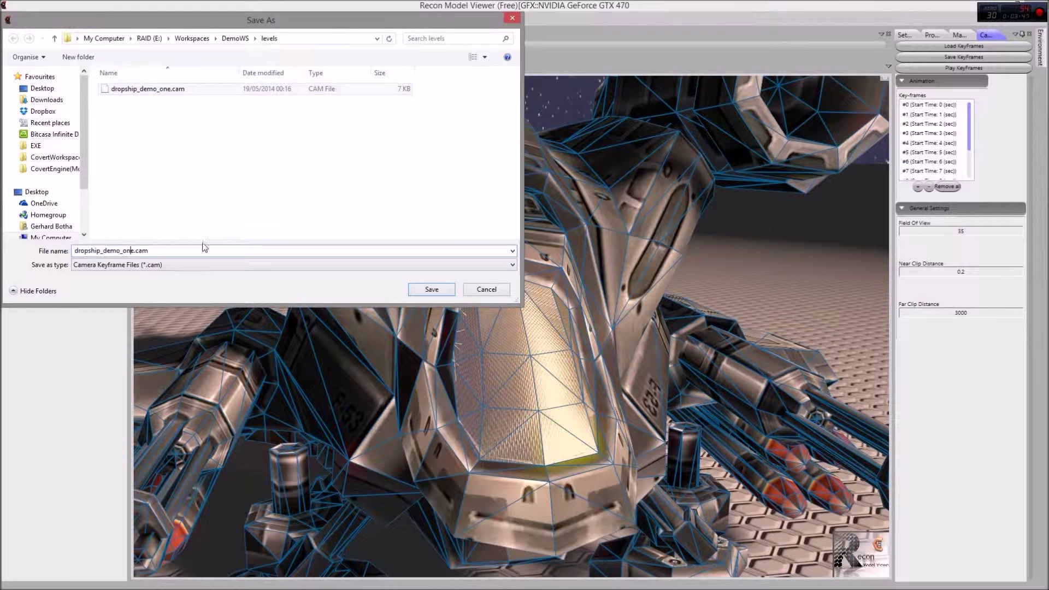
key("BackSpace")
key("BackSpace")
key("BackSpace")
type("two")
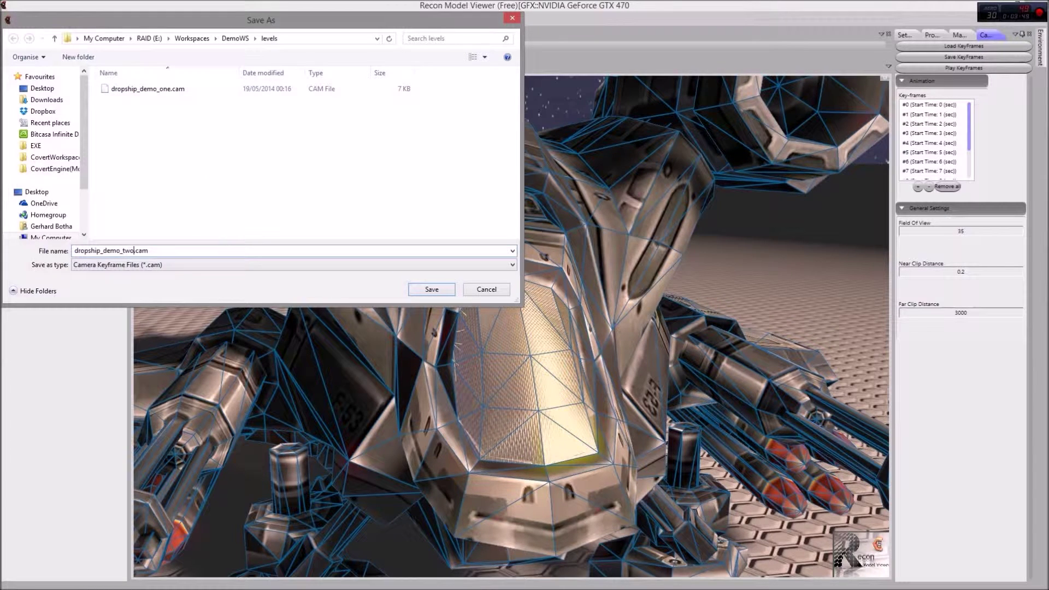
key("Return")
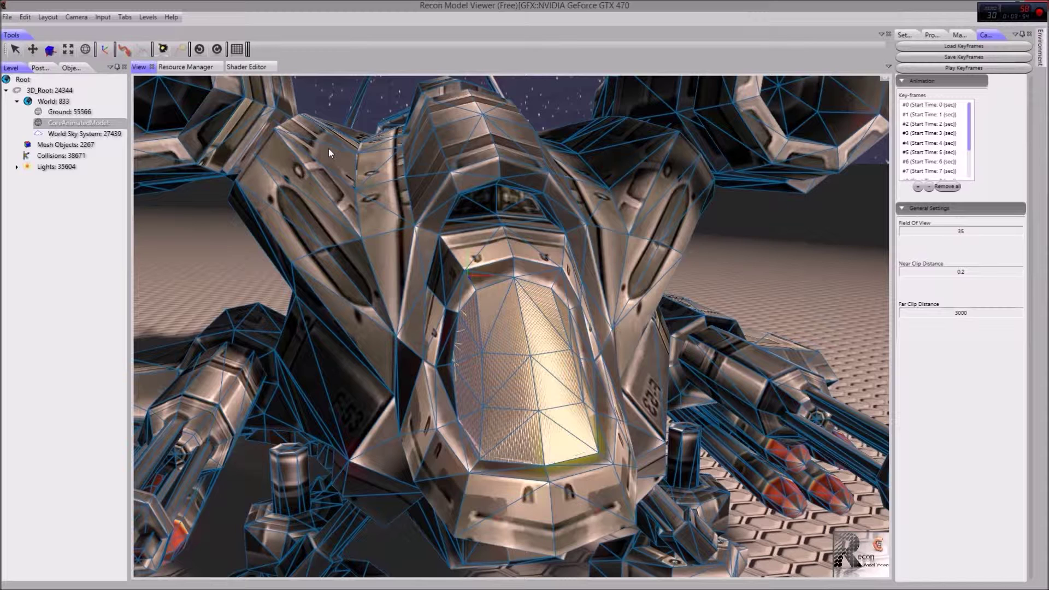
Load the third dropship demo level from the workspace's levels folder
left_click(7, 17)
mouse_move(35, 65)
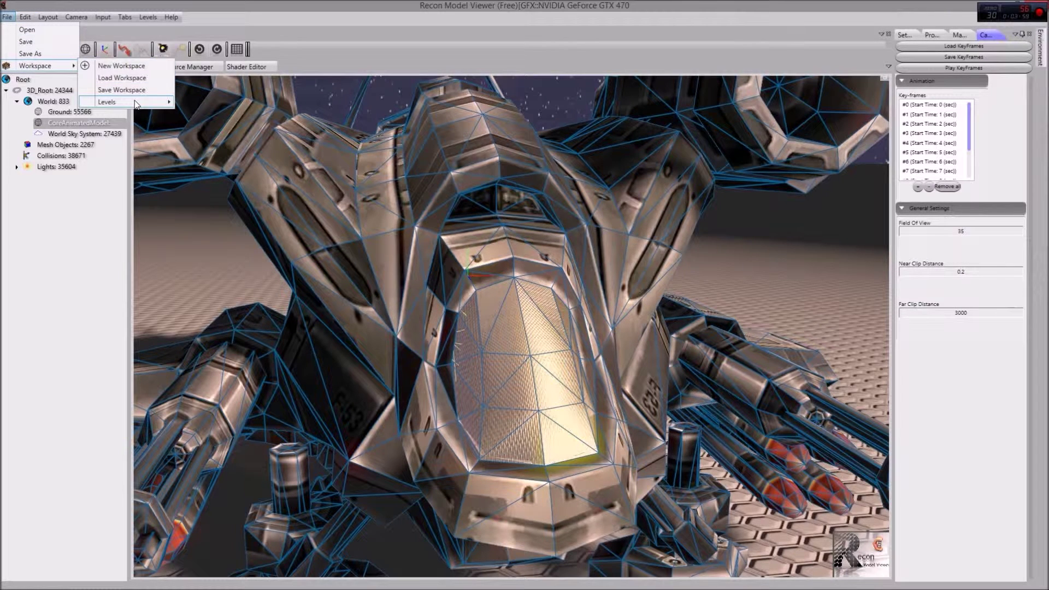
mouse_move(107, 102)
left_click(211, 114)
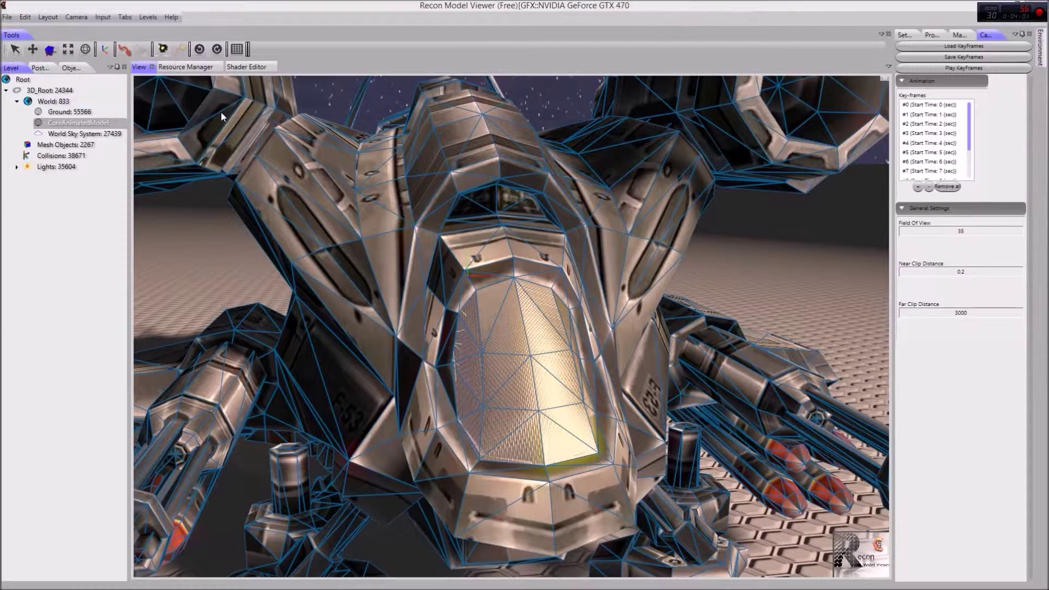
double_click(192, 123)
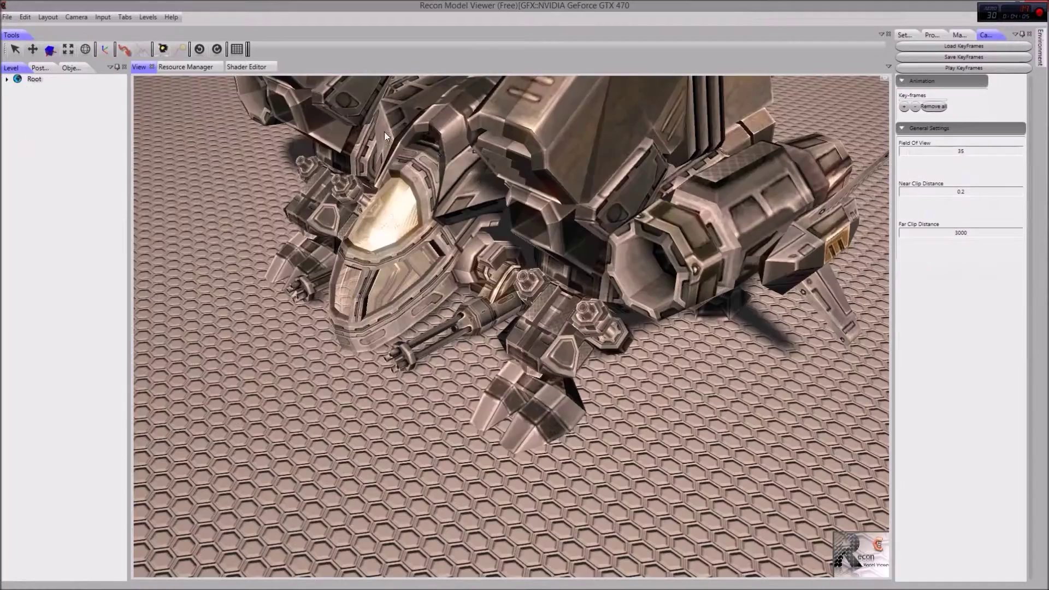
Select the dropship model and record a series of camera keyframes while orbiting to its front and pulling far back
scroll(513, 127, "down", 5)
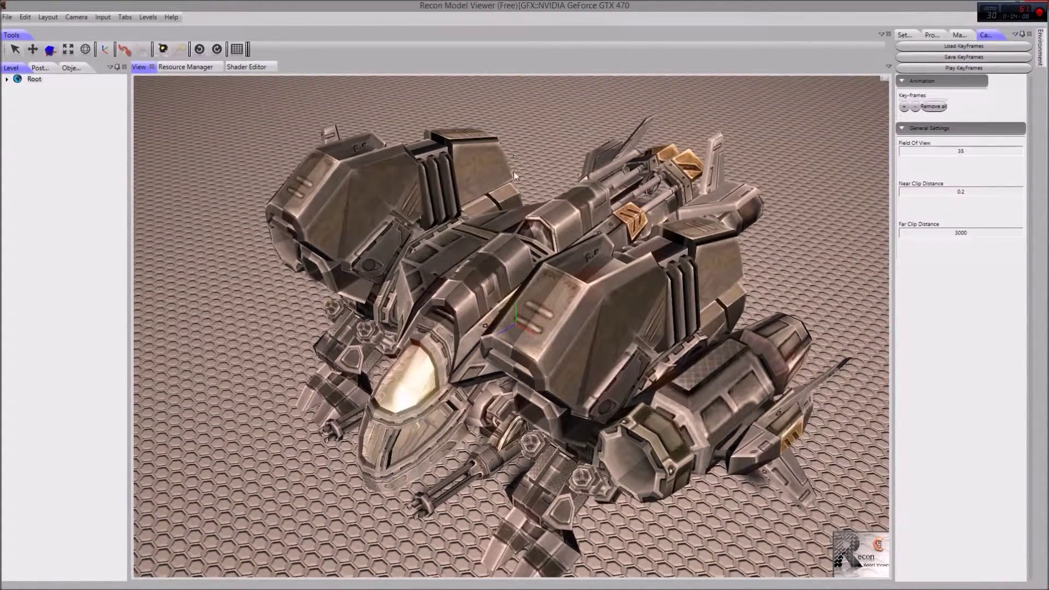
scroll(513, 189, "down", 2)
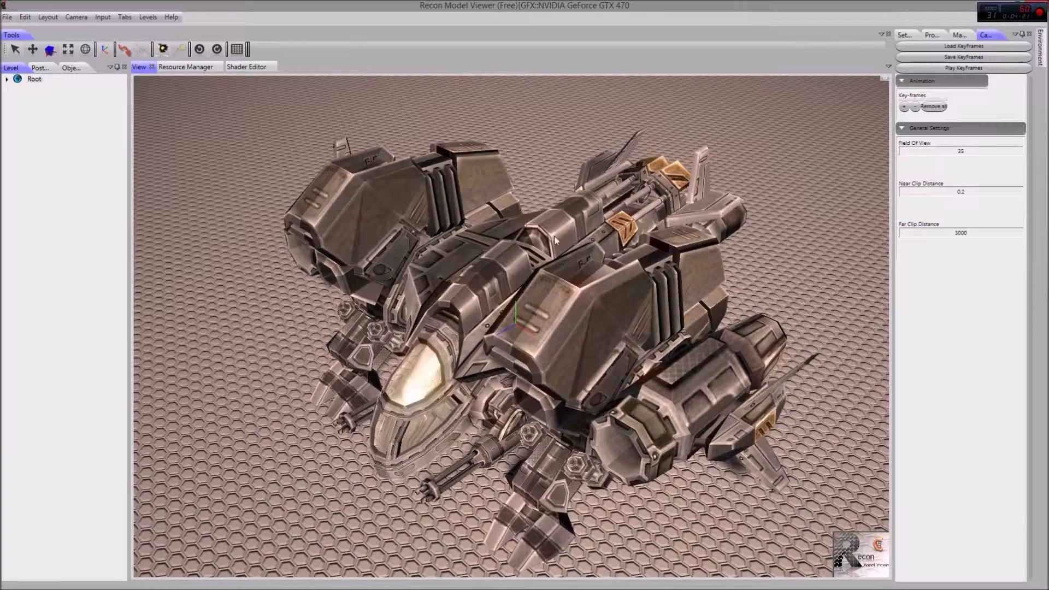
left_click(577, 304)
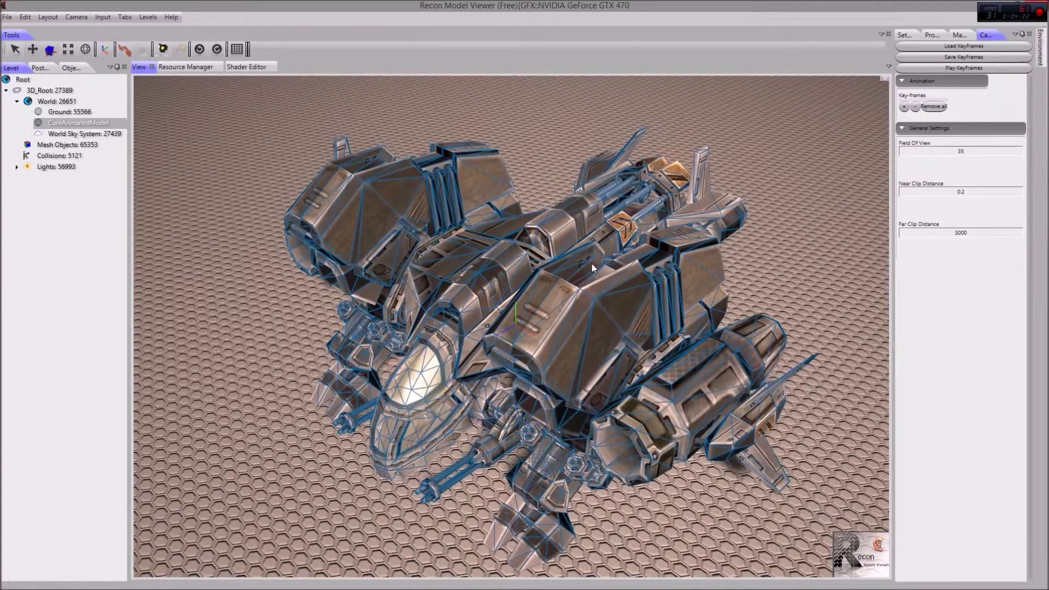
key("k")
middle_click_drag(603, 240, 441, 241)
key("k")
key("k")
key("k")
key("k")
key("k")
key("k")
key("k")
scroll(441, 246, "down", 3)
scroll(441, 243, "down", 3)
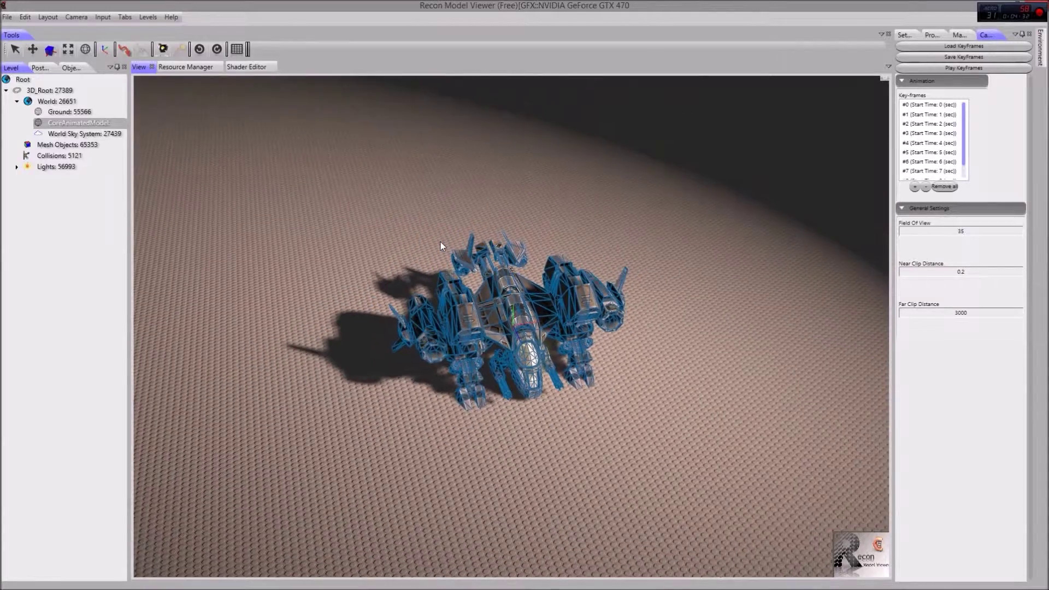
key("k")
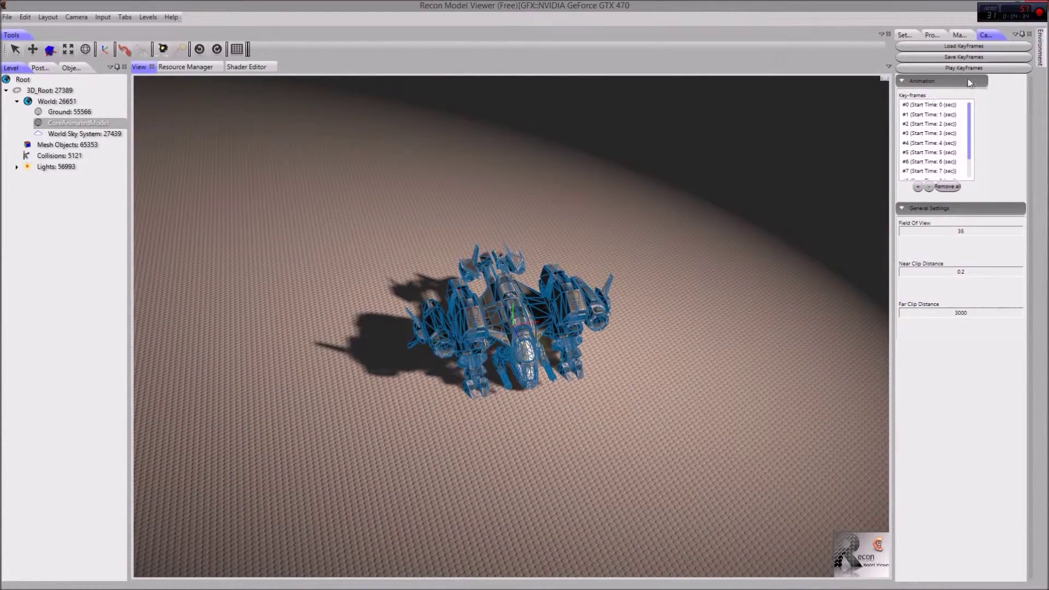
Save the camera keyframes as dropship_demo_three.cam in the levels folder
left_click(961, 57)
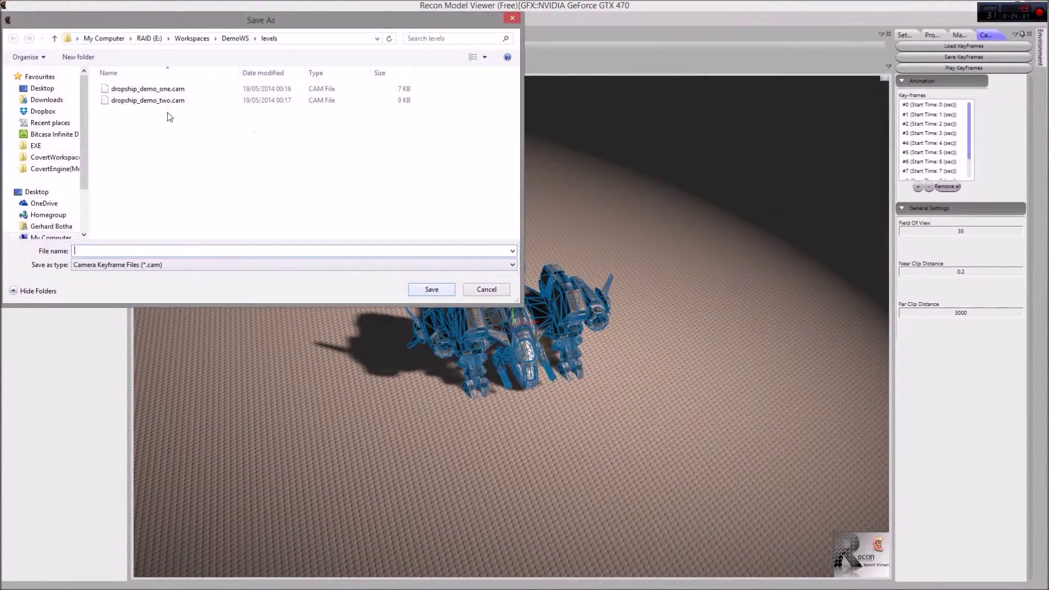
left_click(148, 100)
double_click(144, 250)
left_click(134, 250)
key("BackSpace")
key("BackSpace")
type("hree")
key("Return")
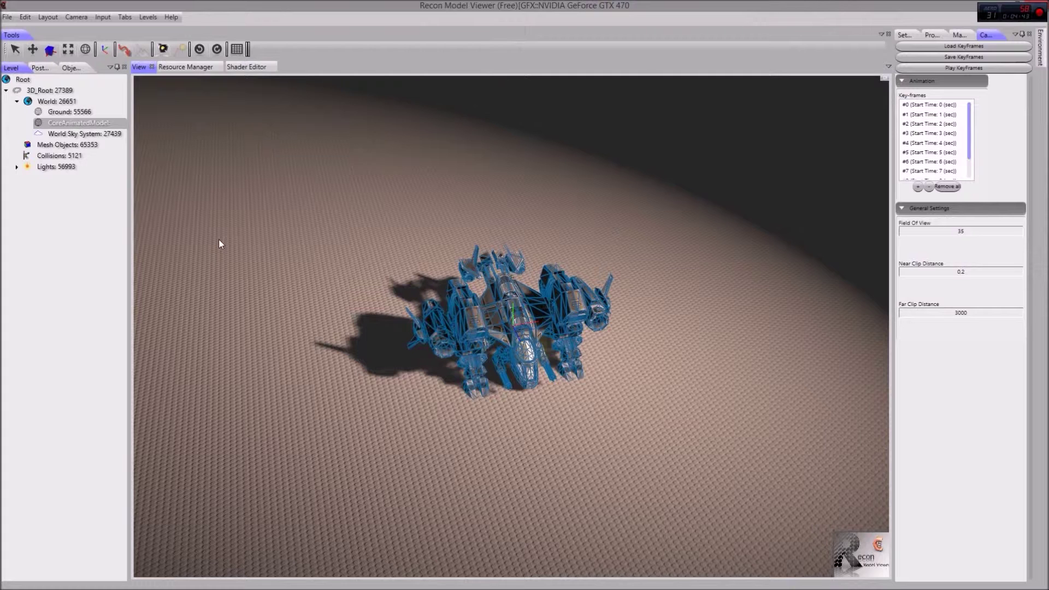
Load the fourth dropship demo level from the workspace's levels folder
left_click(8, 17)
mouse_move(44, 65)
mouse_move(141, 101)
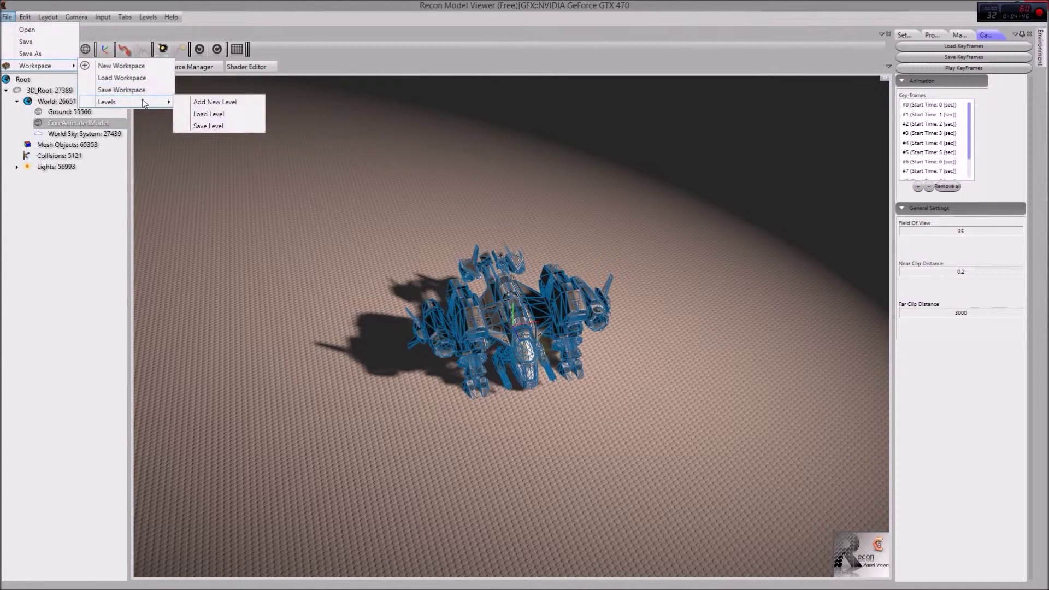
left_click(223, 115)
double_click(178, 89)
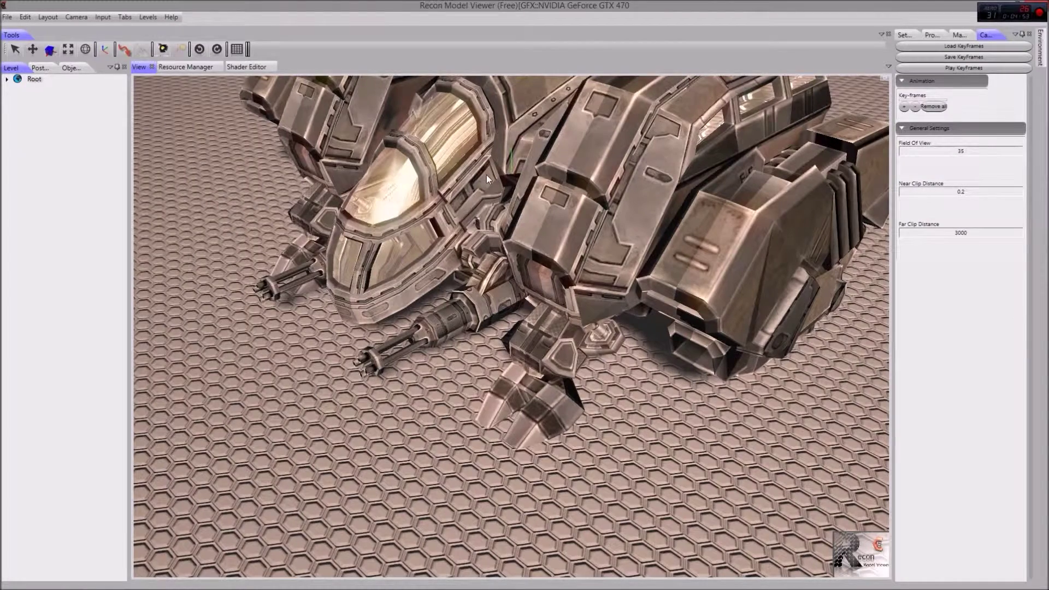
Record camera keyframes #0 to #3 while pulling back from the dropship and orbiting toward its front
scroll(487, 177, "down", 5)
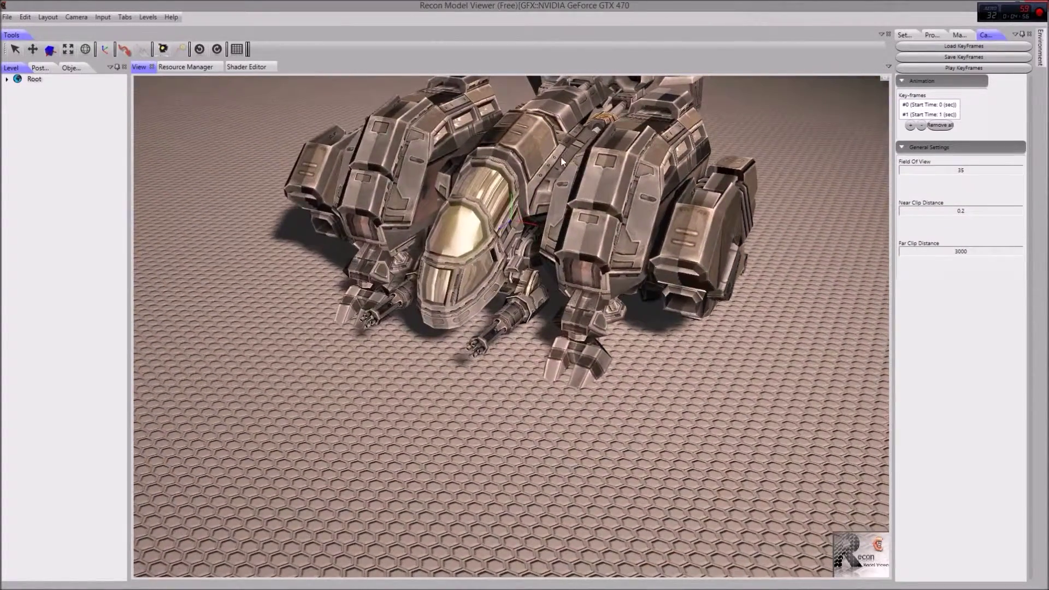
middle_click_drag(560, 156, 581, 188)
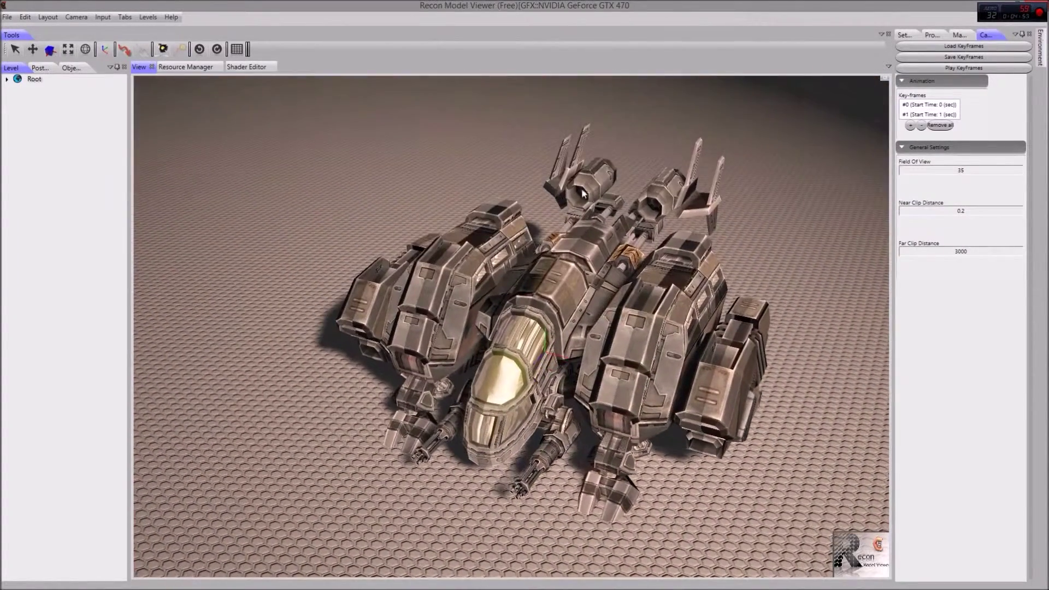
key("k")
middle_click_drag(651, 215, 588, 209)
key("k")
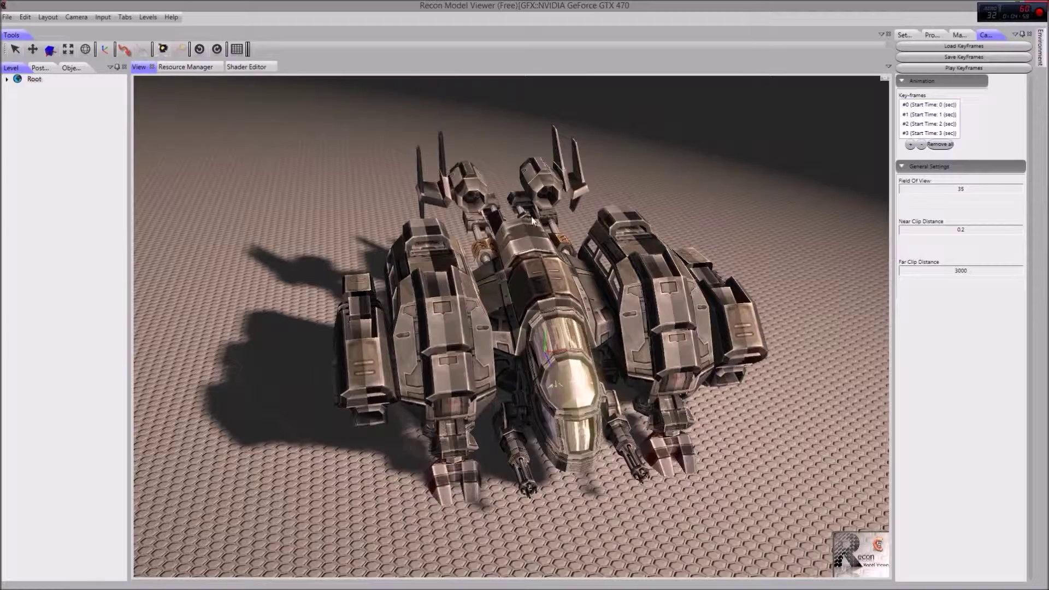
Record further camera keyframes while orbiting around the dropship and moving in through its cockpit
left_click(572, 236)
middle_click_drag(599, 231, 618, 279)
key("k")
key("k")
key("k")
key("k")
key("k")
middle_click_drag(764, 294, 530, 333)
key("k")
scroll(529, 340, "up", 5)
key("k")
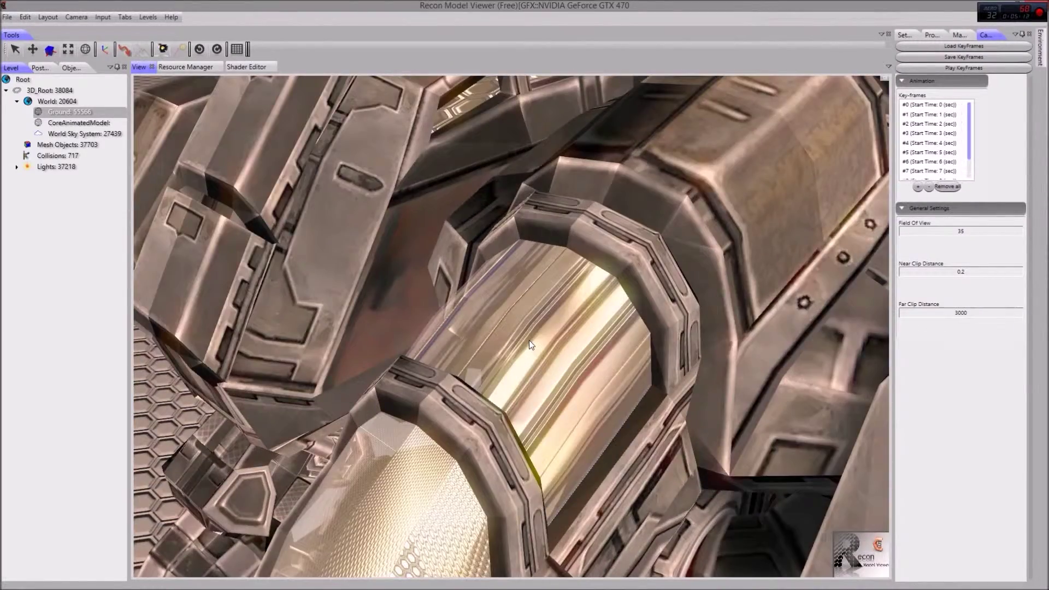
scroll(529, 340, "up", 5)
scroll(529, 340, "up", 3)
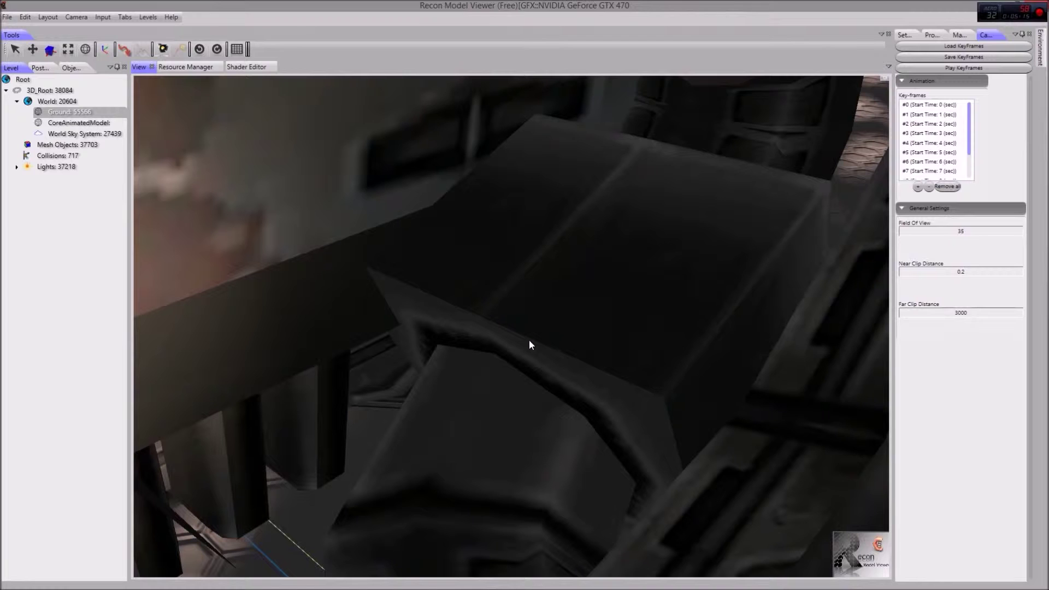
Save the camera keyframes as dropship_demo_FOUR.cam in the levels folder
left_click(951, 57)
left_click(153, 101)
double_click(136, 250)
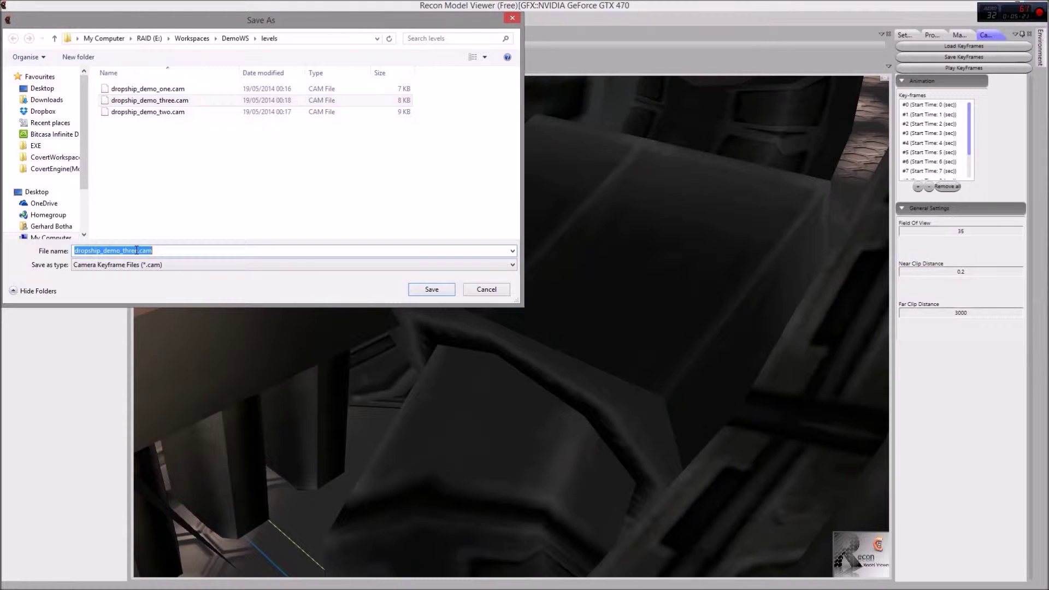
left_click(137, 250)
key("BackSpace")
key("BackSpace")
key("BackSpace")
key("BackSpace")
key("BackSpace")
type("FOUR")
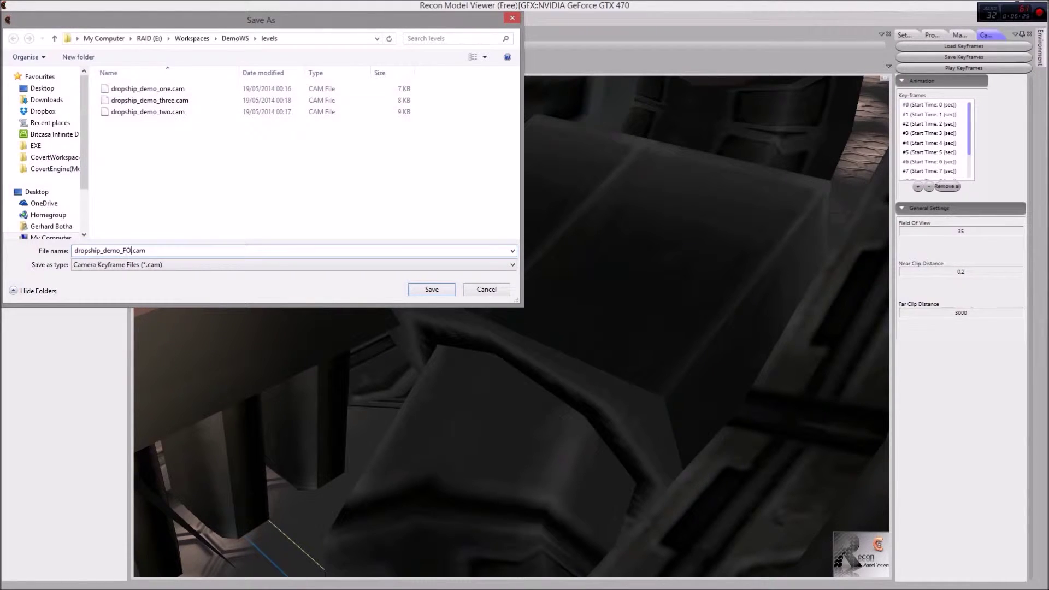
key("Return")
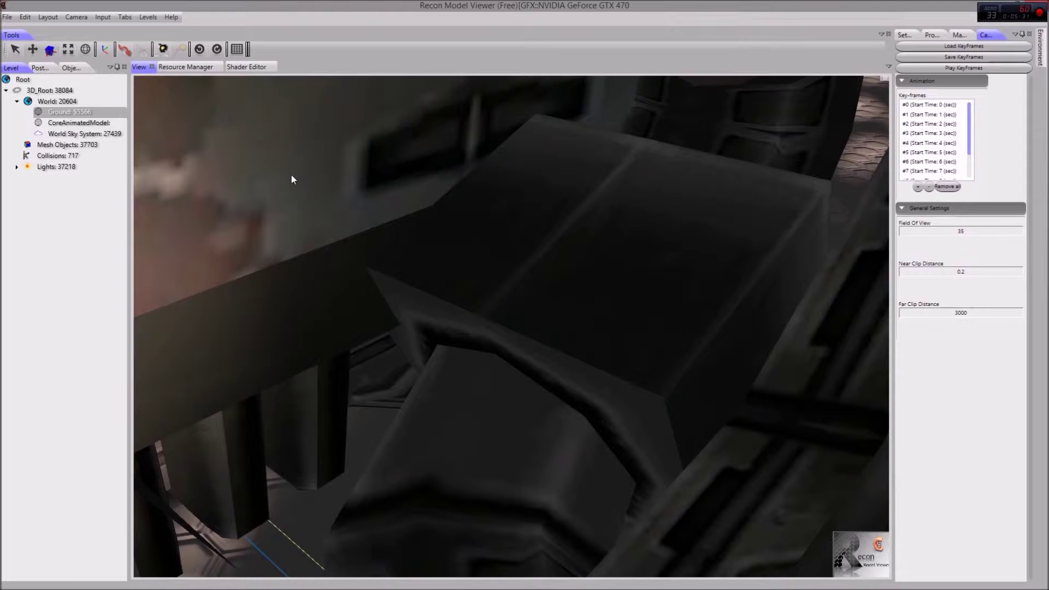
Save the resource project and build its content
left_click(185, 68)
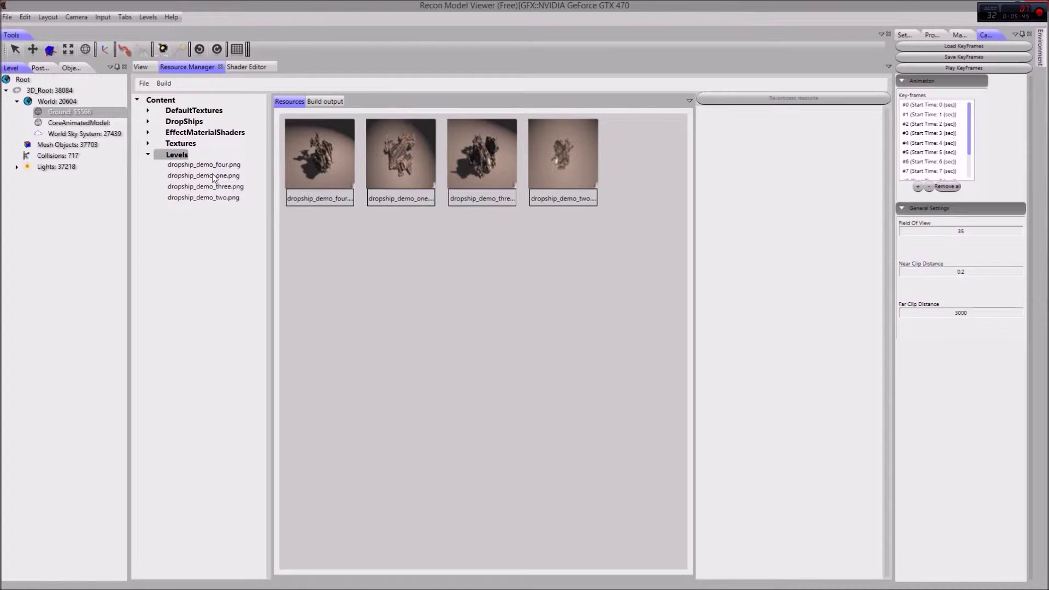
left_click(164, 83)
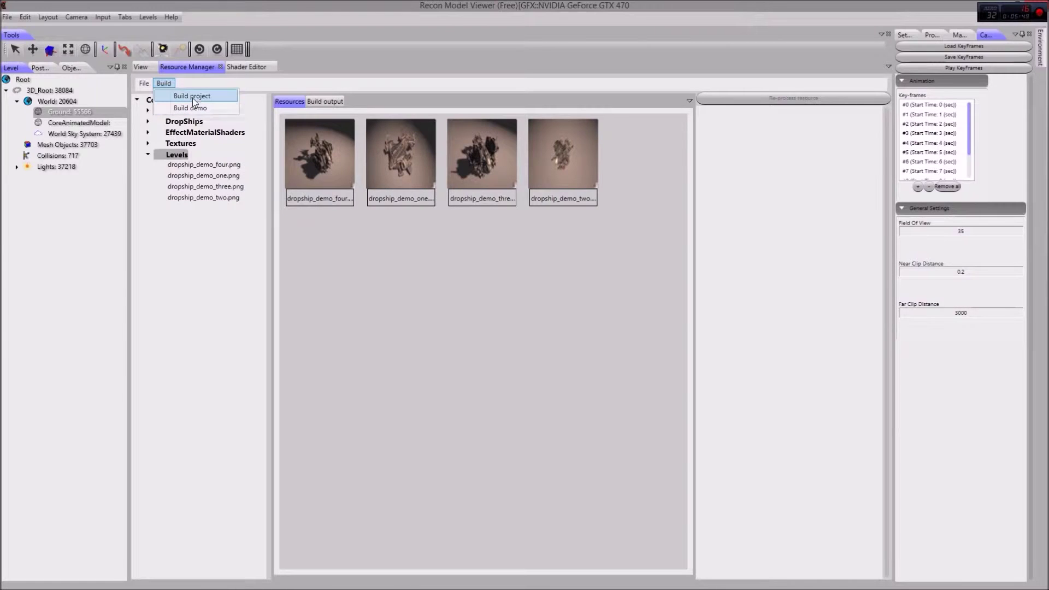
left_click(143, 85)
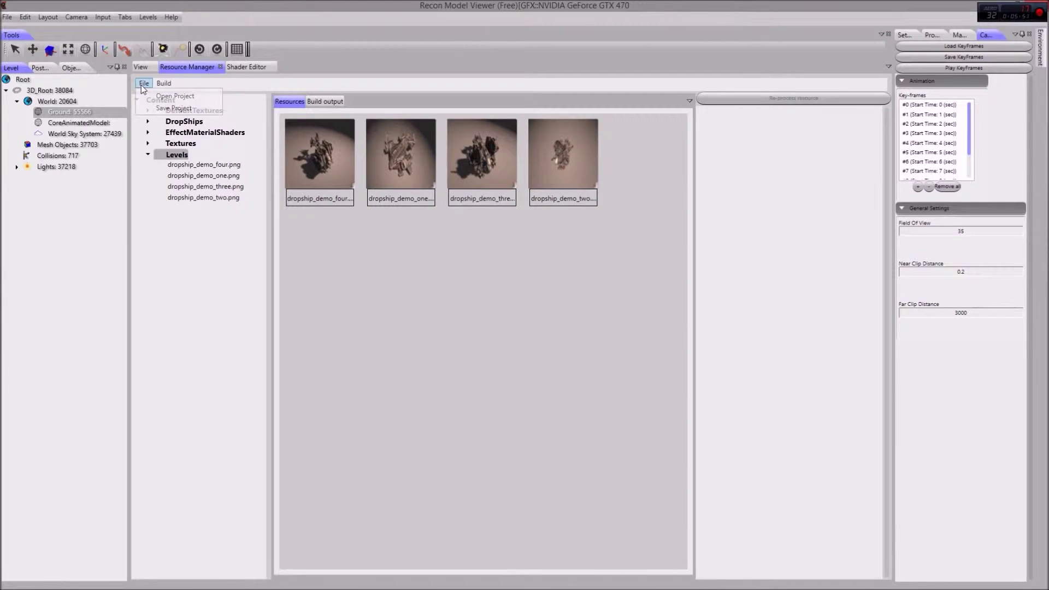
left_click(157, 105)
left_click(164, 83)
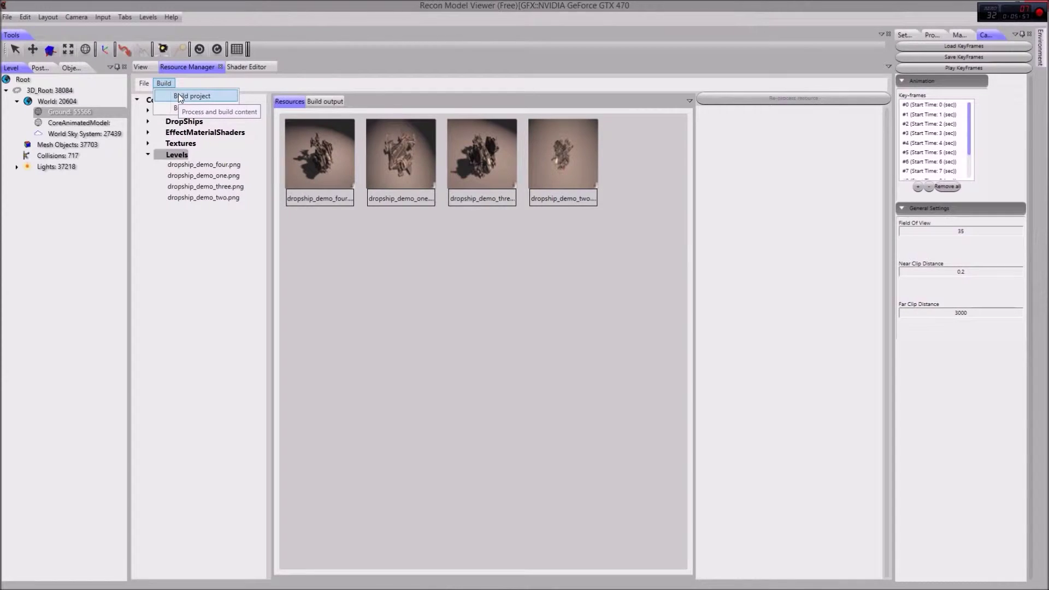
left_click(178, 95)
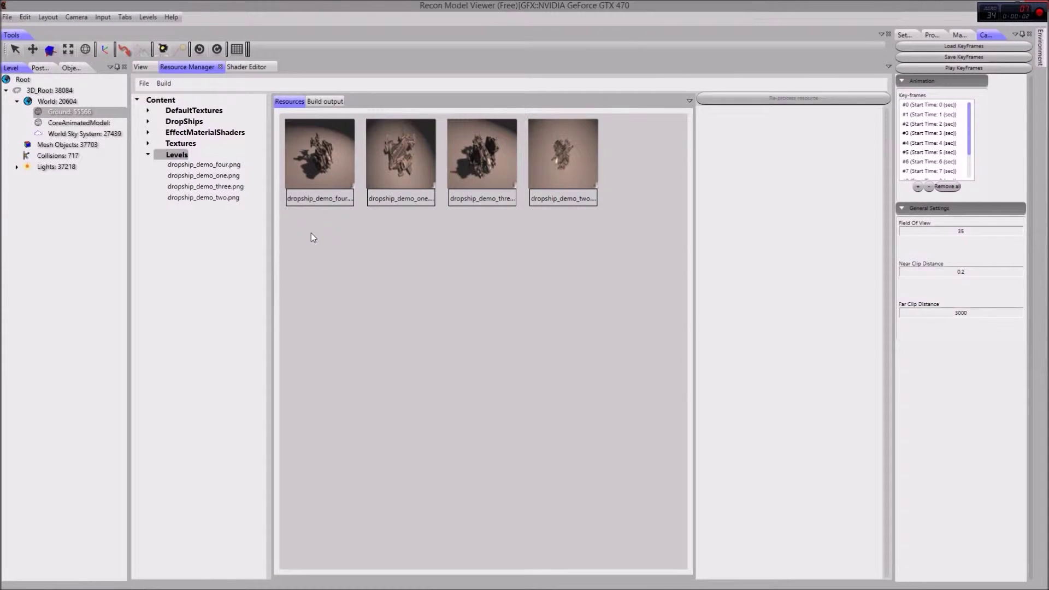
Build the demo and open its output folder
left_click(165, 83)
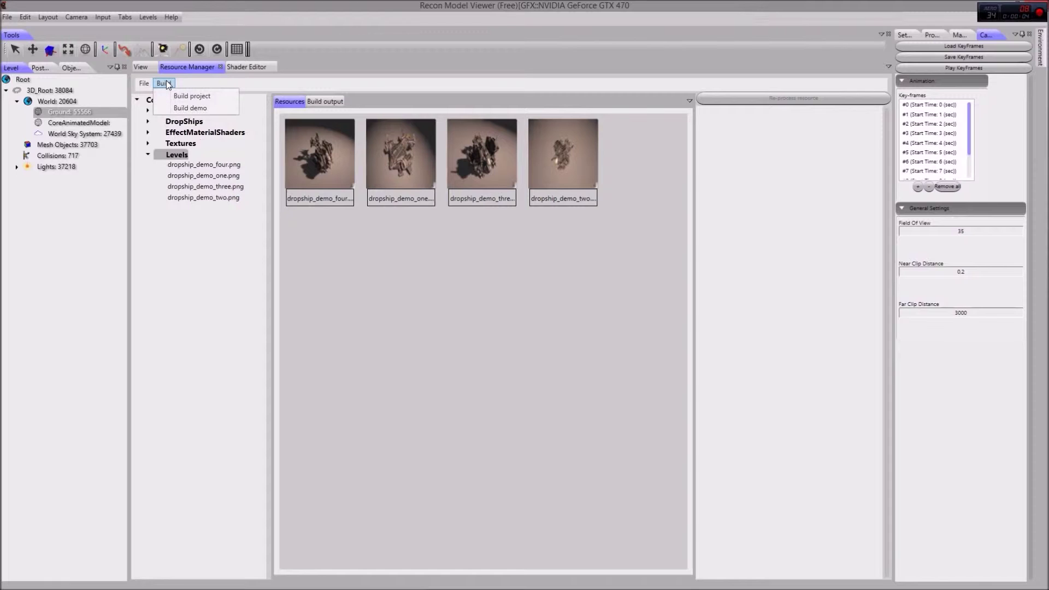
left_click(194, 108)
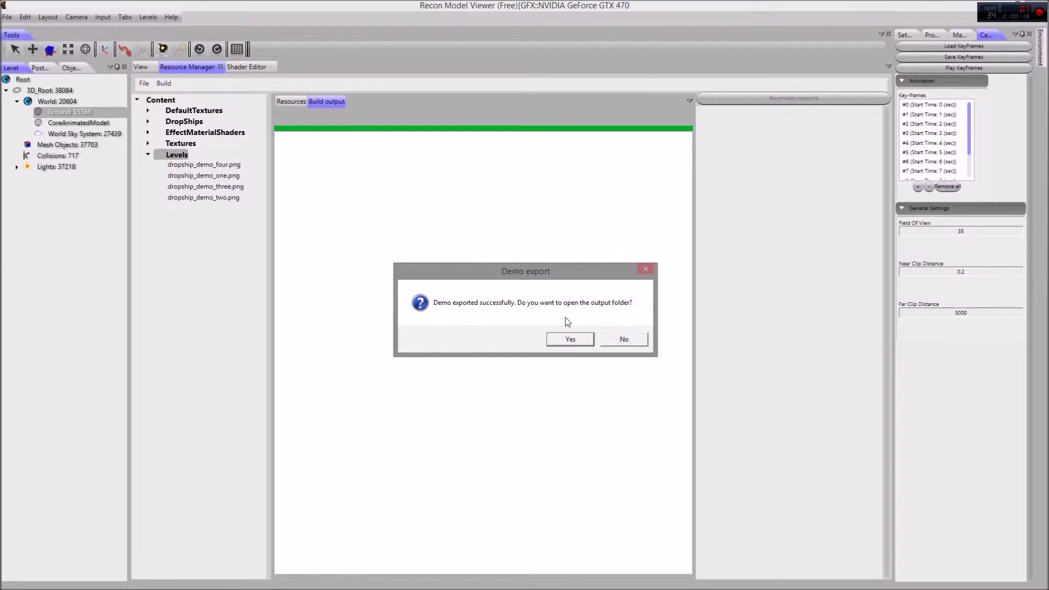
left_click(571, 339)
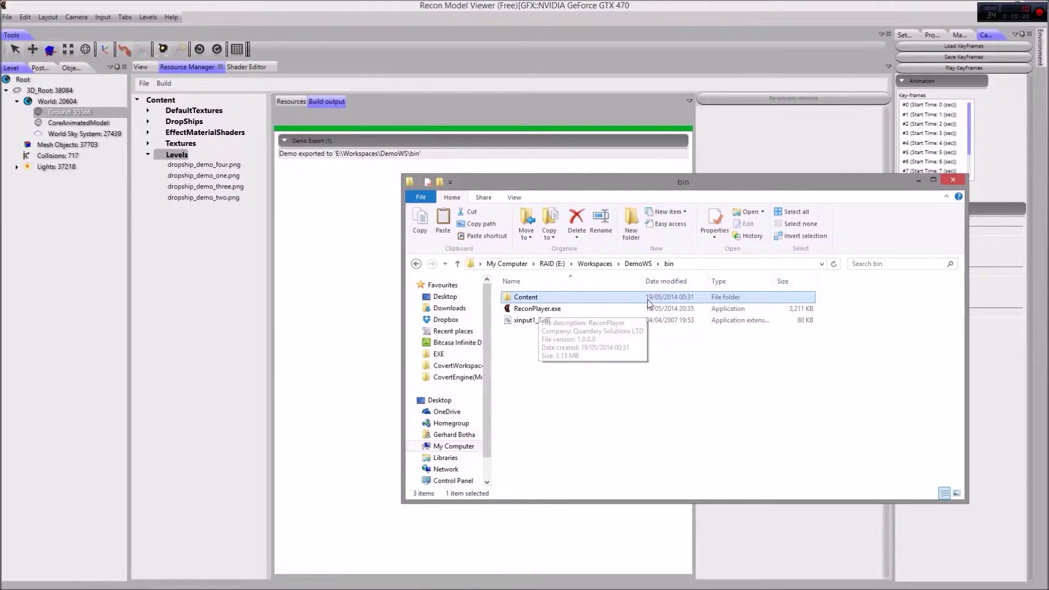
Run ReconPlayer.exe from the bin folder and set its launcher to windowed mode at 1280 x 720
double_click(557, 309)
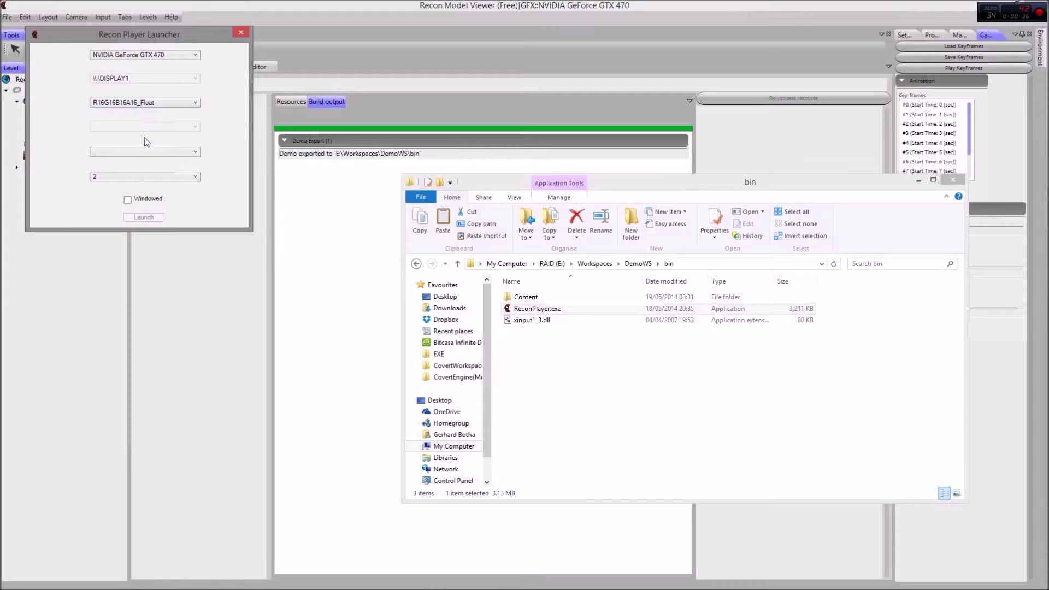
left_click(146, 152)
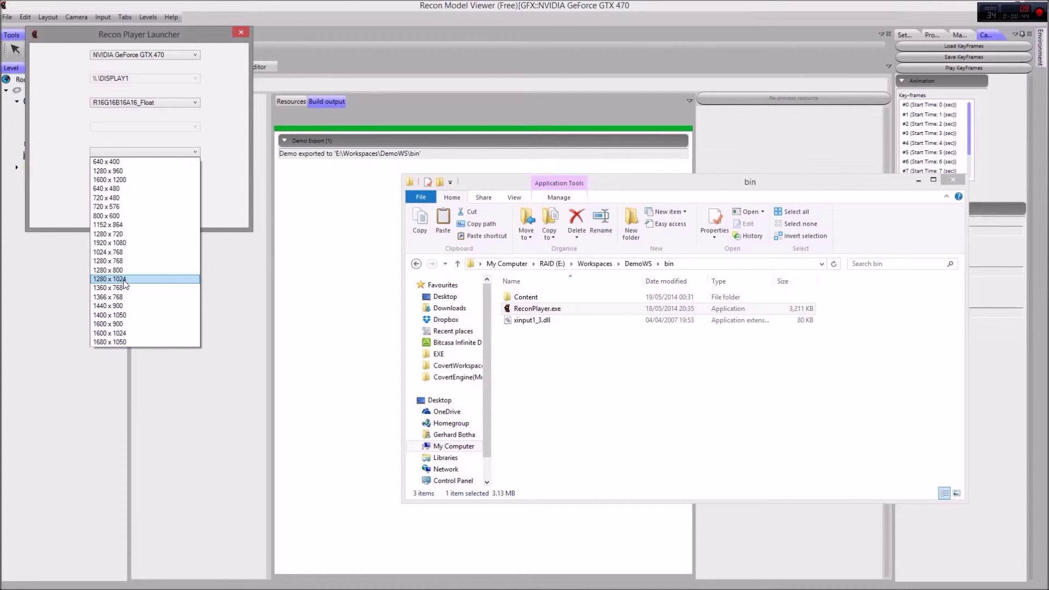
left_click(128, 262)
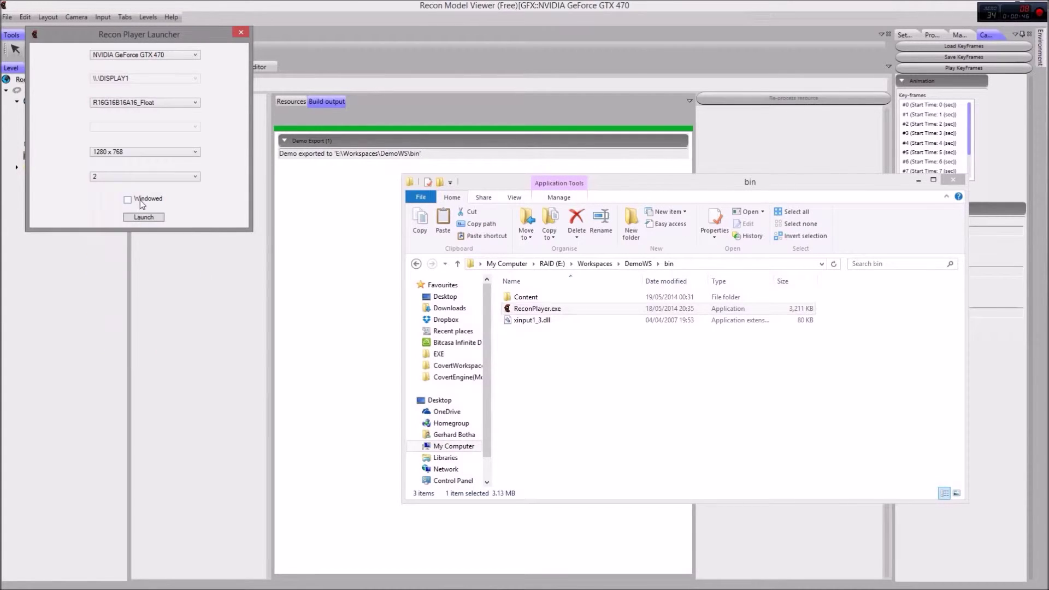
left_click(140, 152)
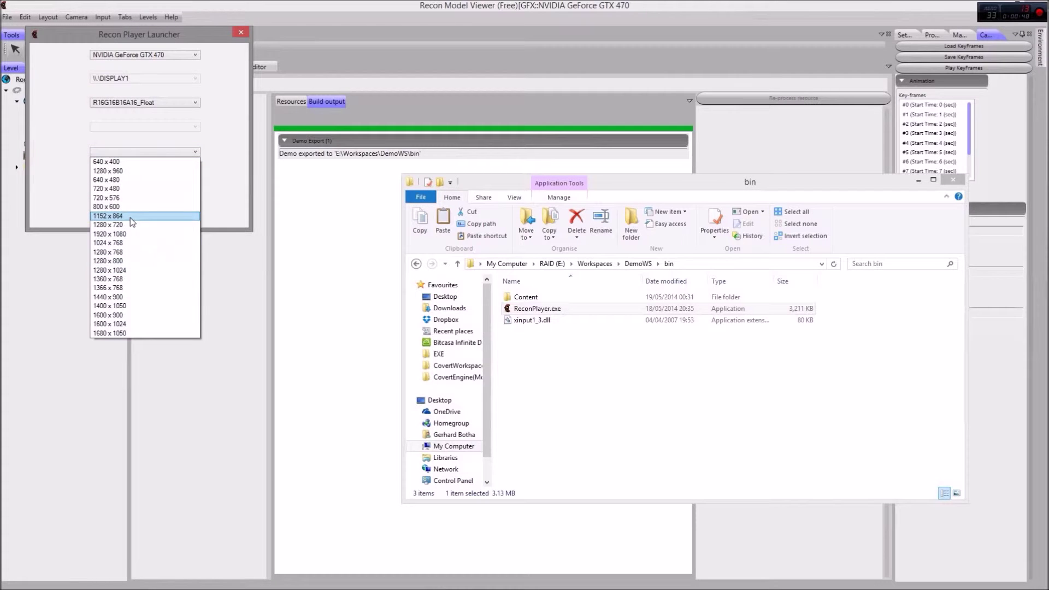
left_click(132, 224)
Launch the exported demo, bring the player window fully into view to check its start screen, and exit the player
left_click(152, 218)
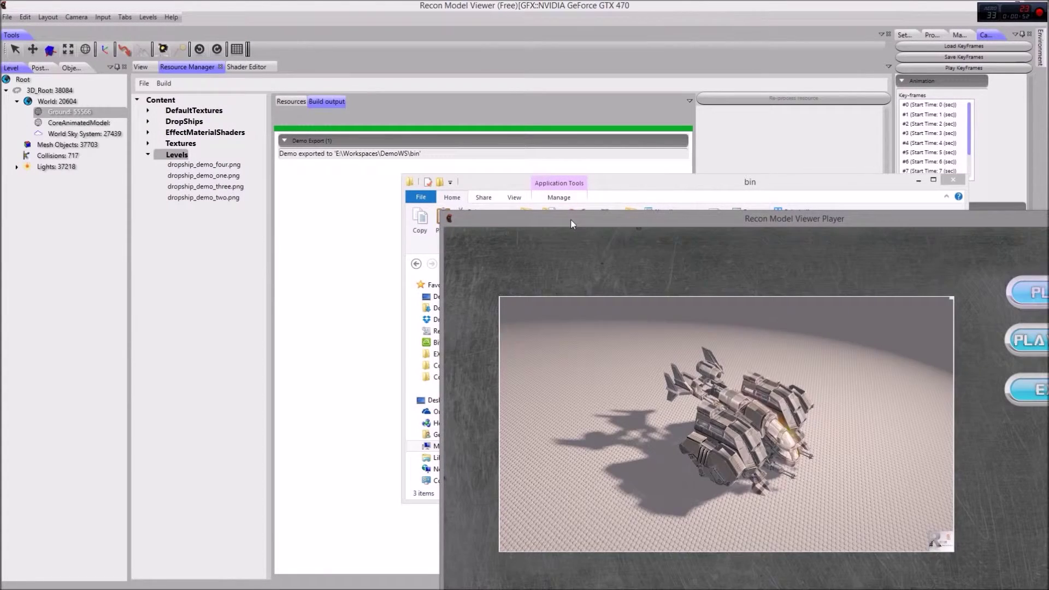
left_click_drag(572, 224, 283, 78)
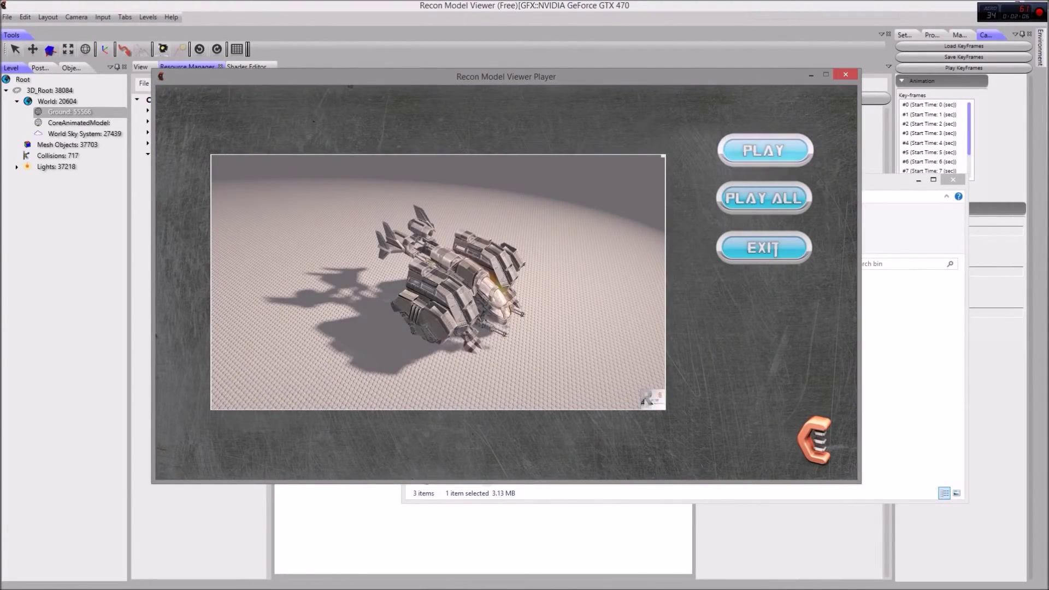
key("Escape")
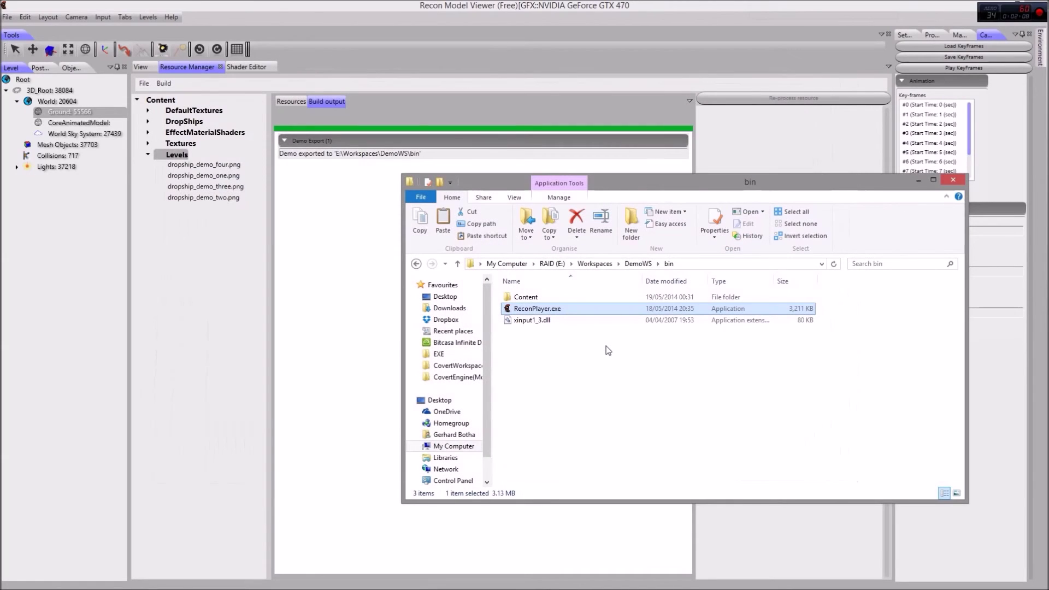